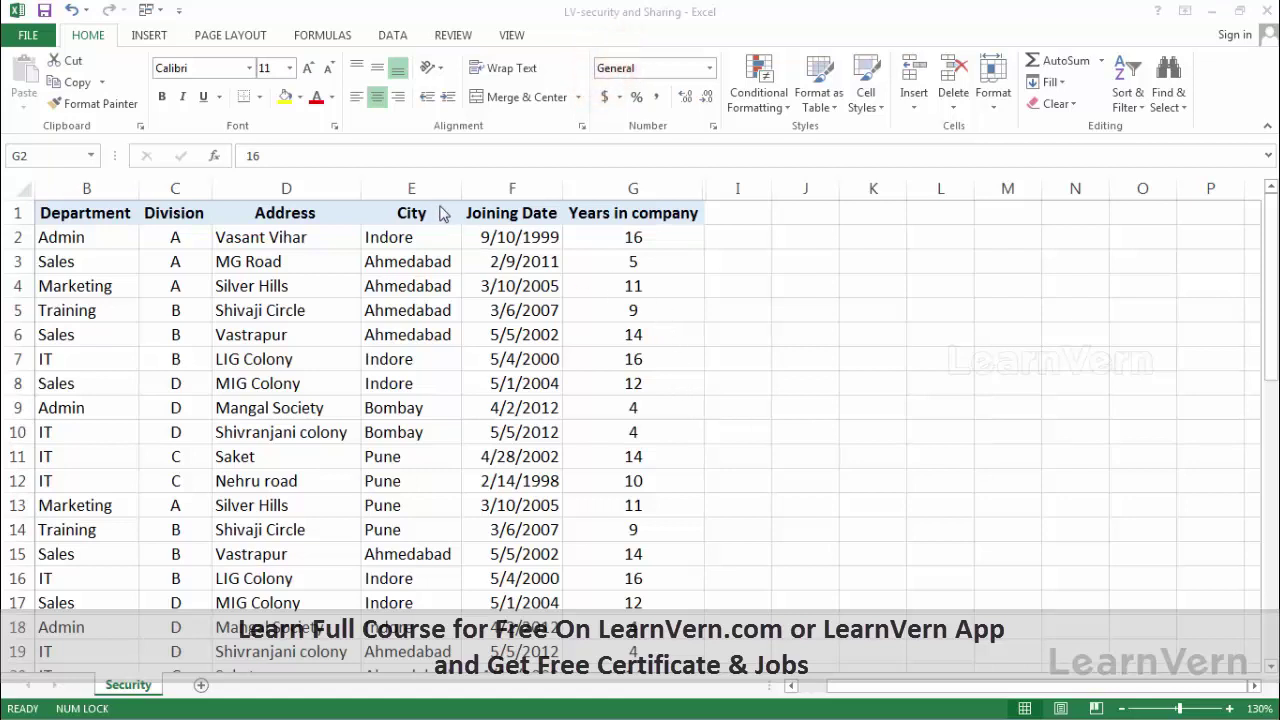
Hide the City column
click(423, 238)
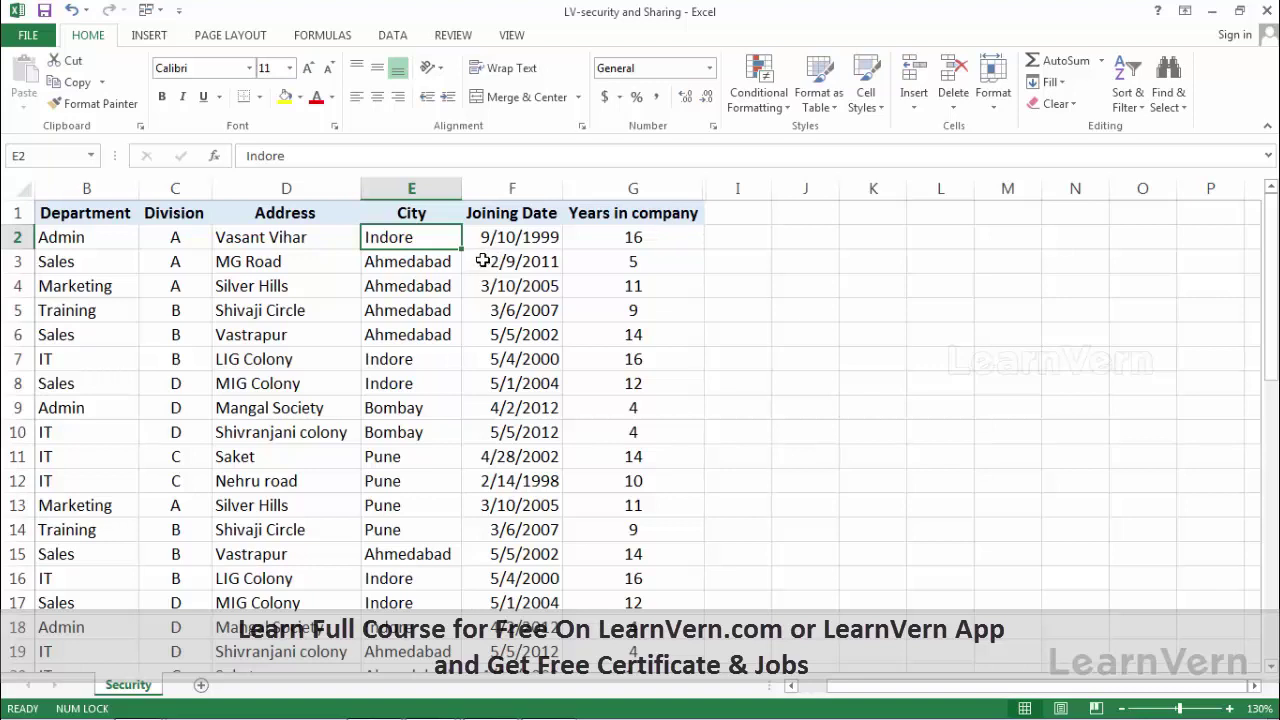
click(424, 178)
right_click(424, 178)
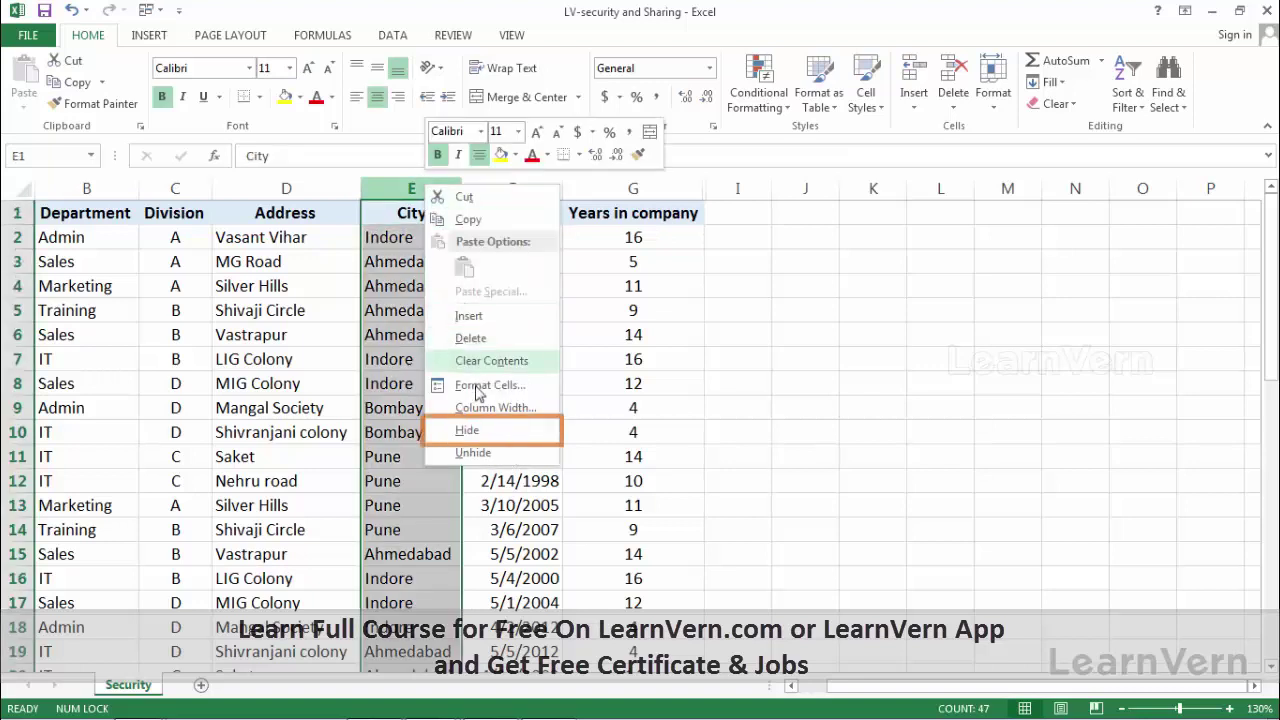
click(467, 430)
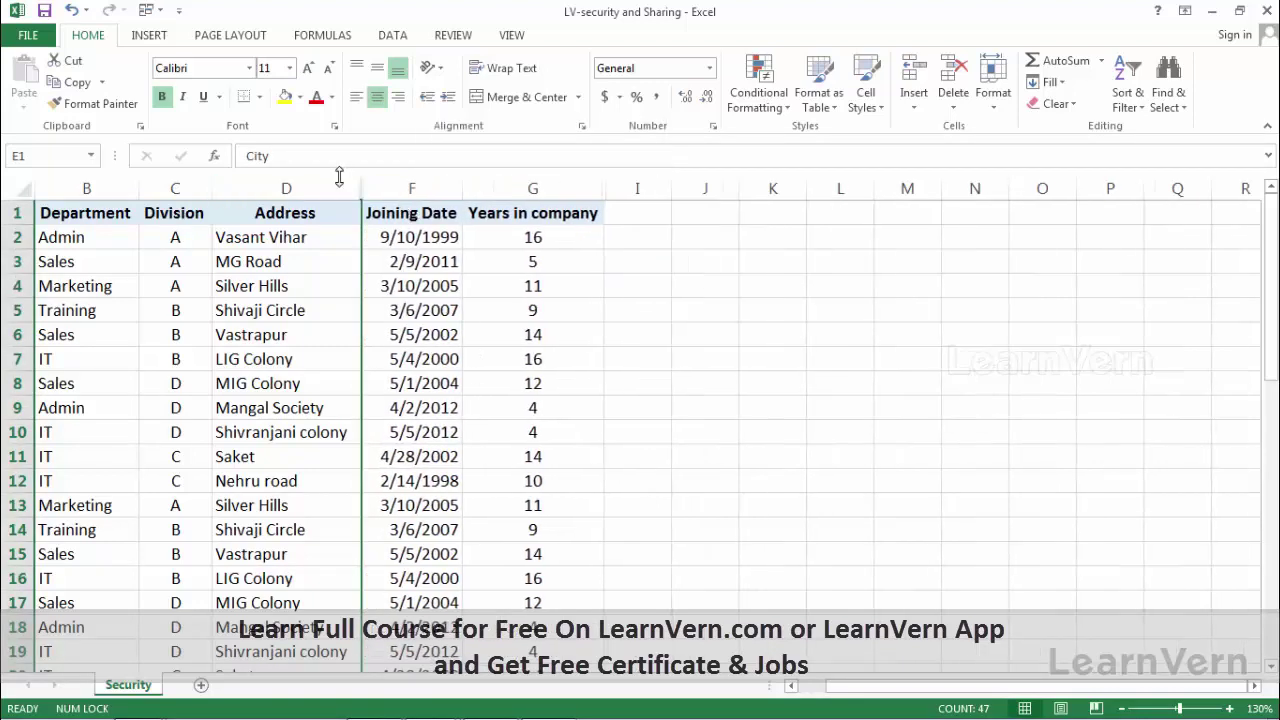
Unhide the City column by selecting the neighbouring columns and choosing Unhide
drag(292, 184, 399, 178)
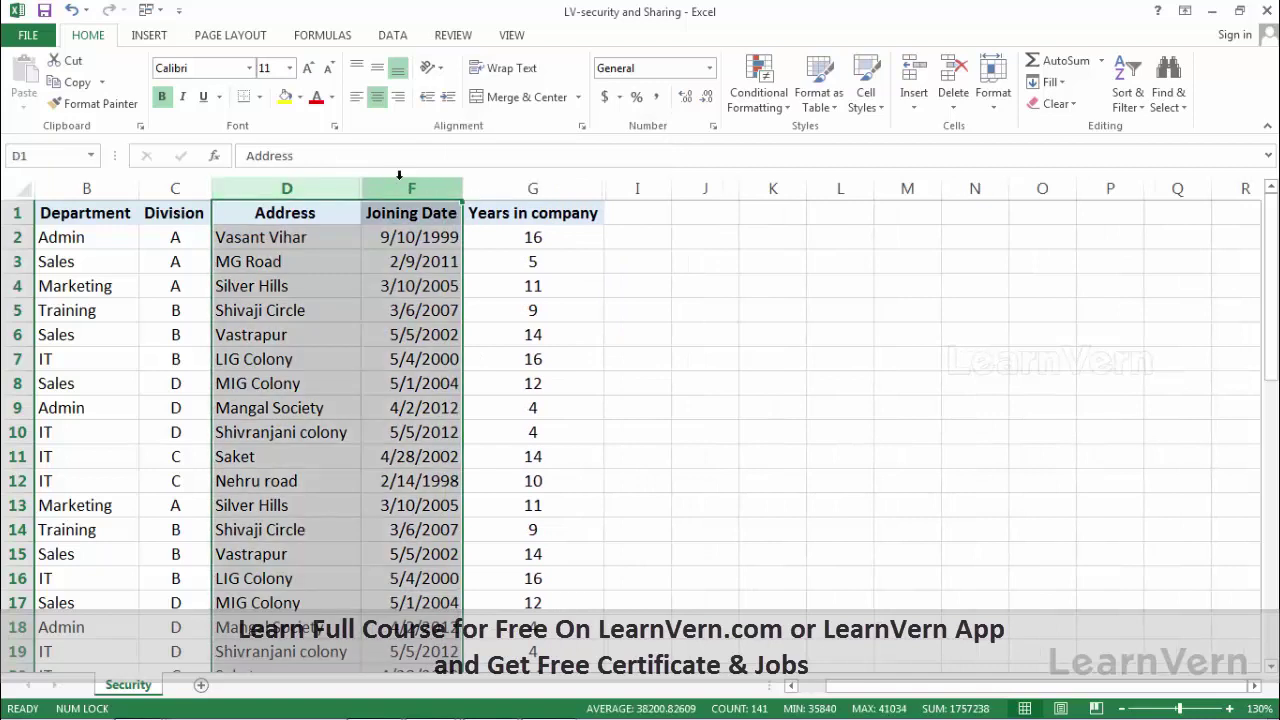
right_click(399, 176)
click(489, 450)
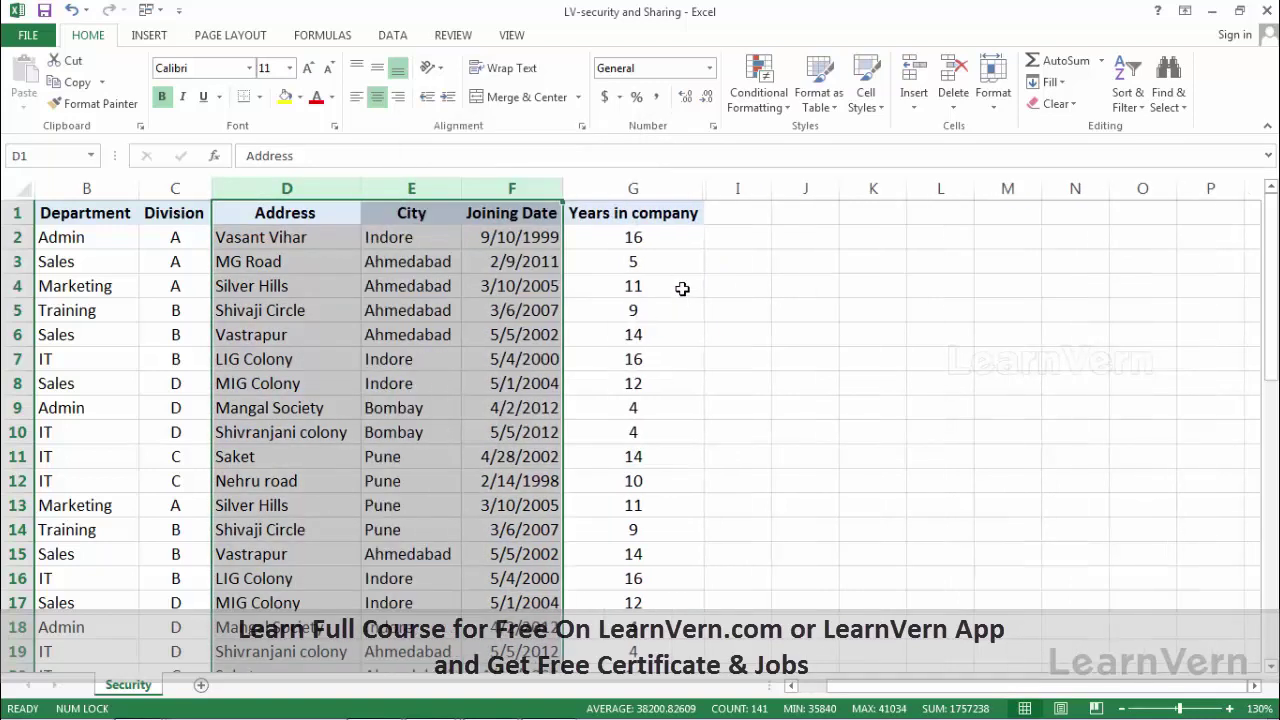
click(699, 290)
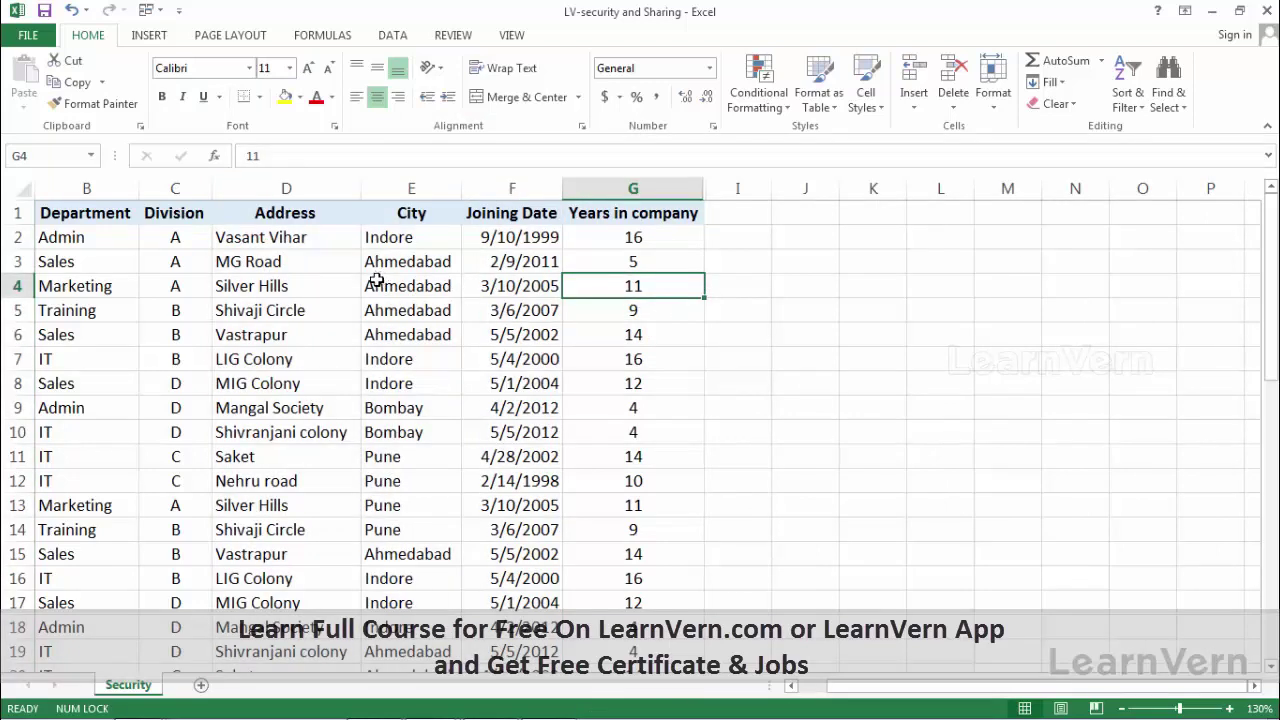
Check the Division column's Protection settings in Format Cells, leaving it Locked
click(413, 185)
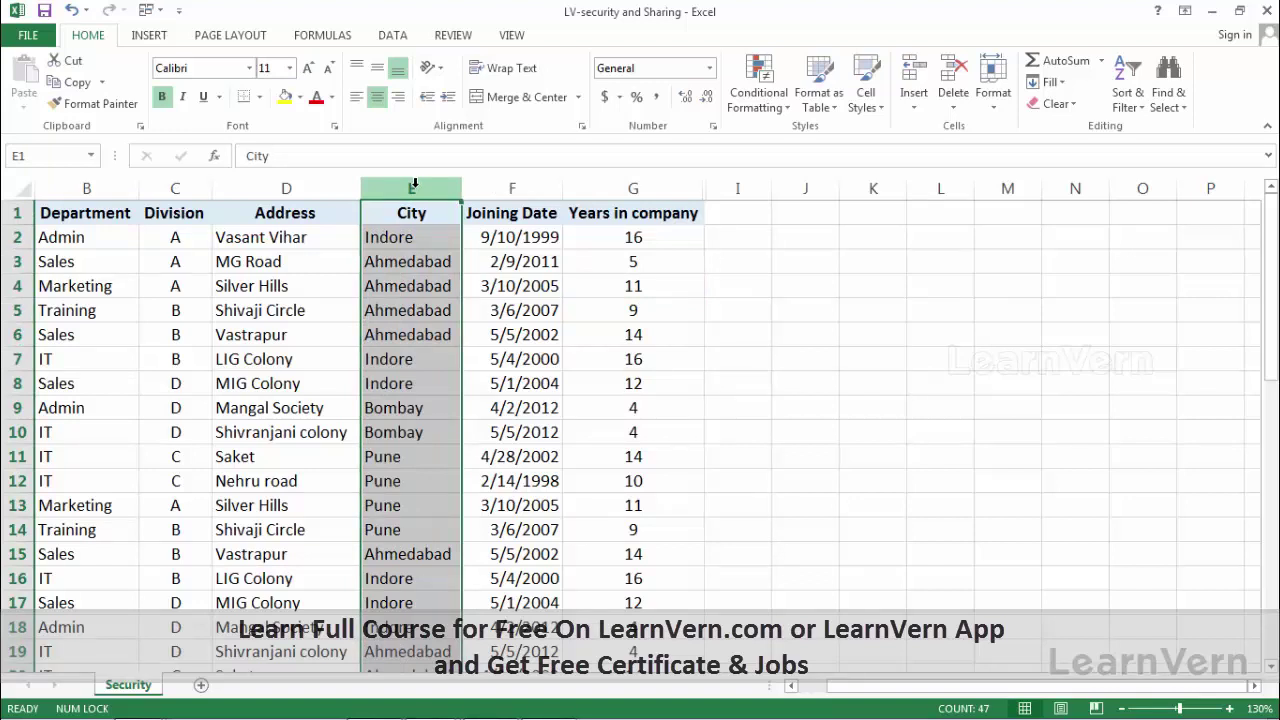
click(179, 186)
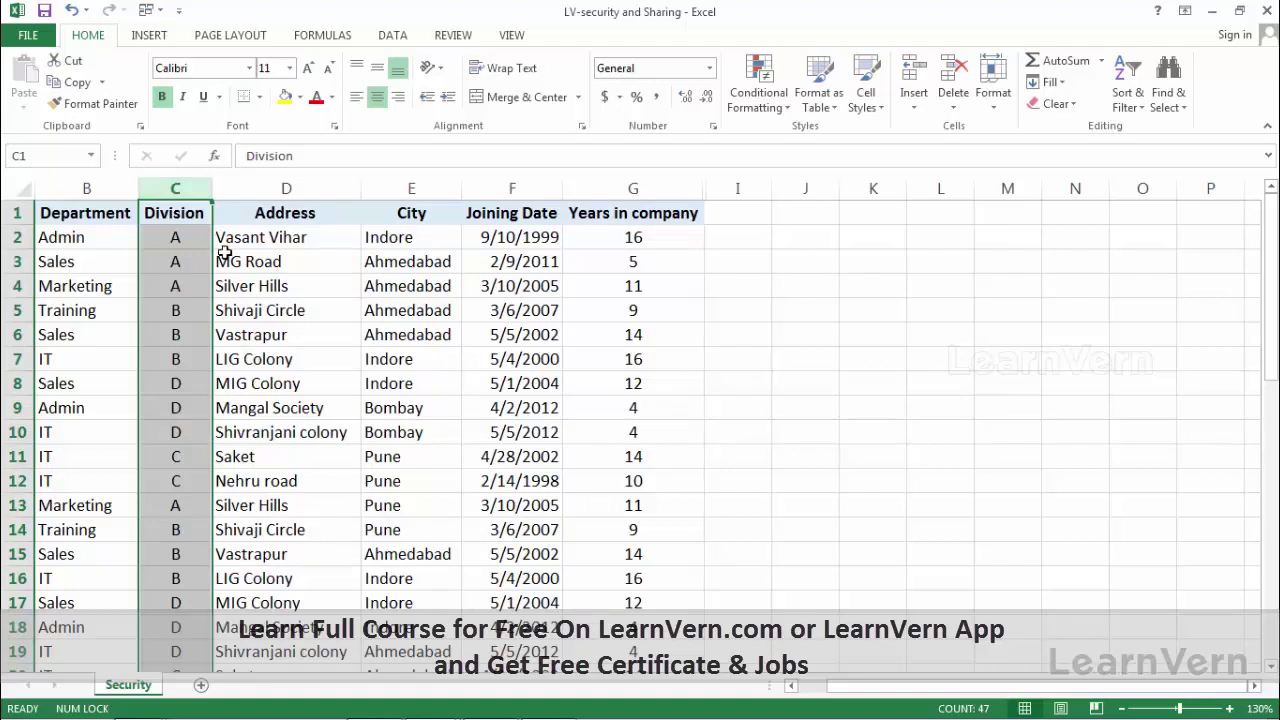
right_click(185, 187)
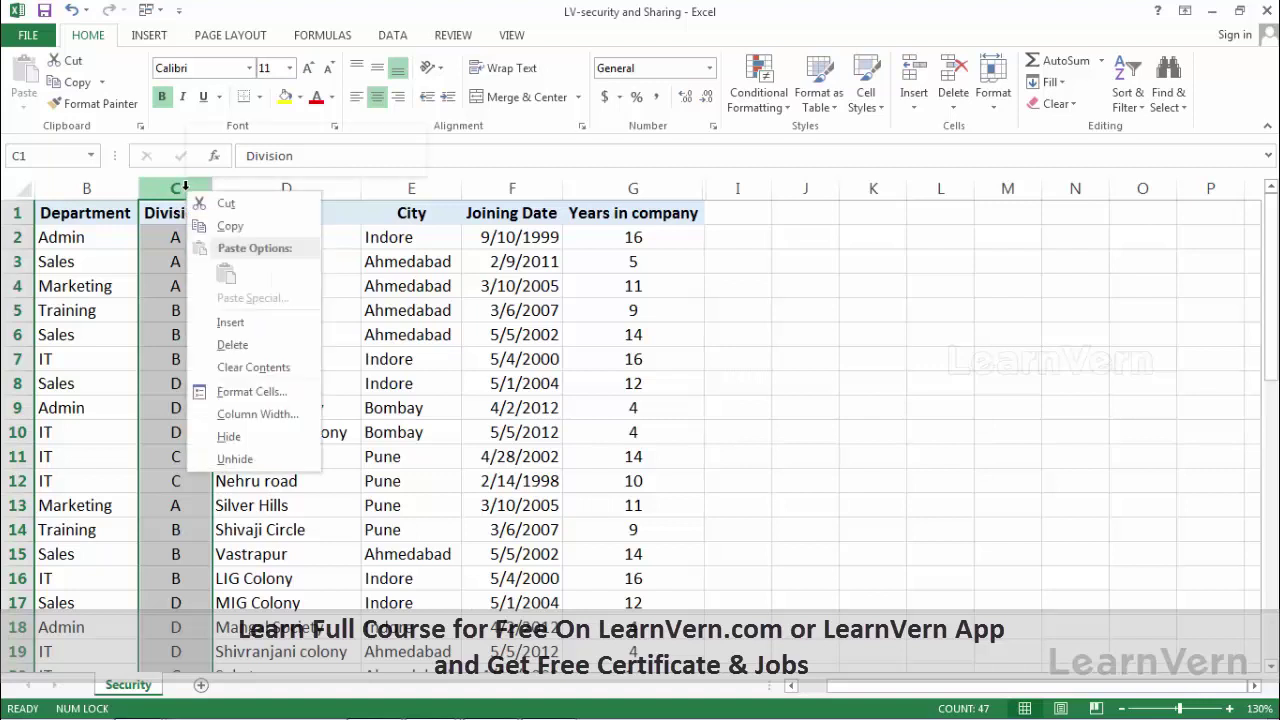
key(Escape)
right_click(196, 186)
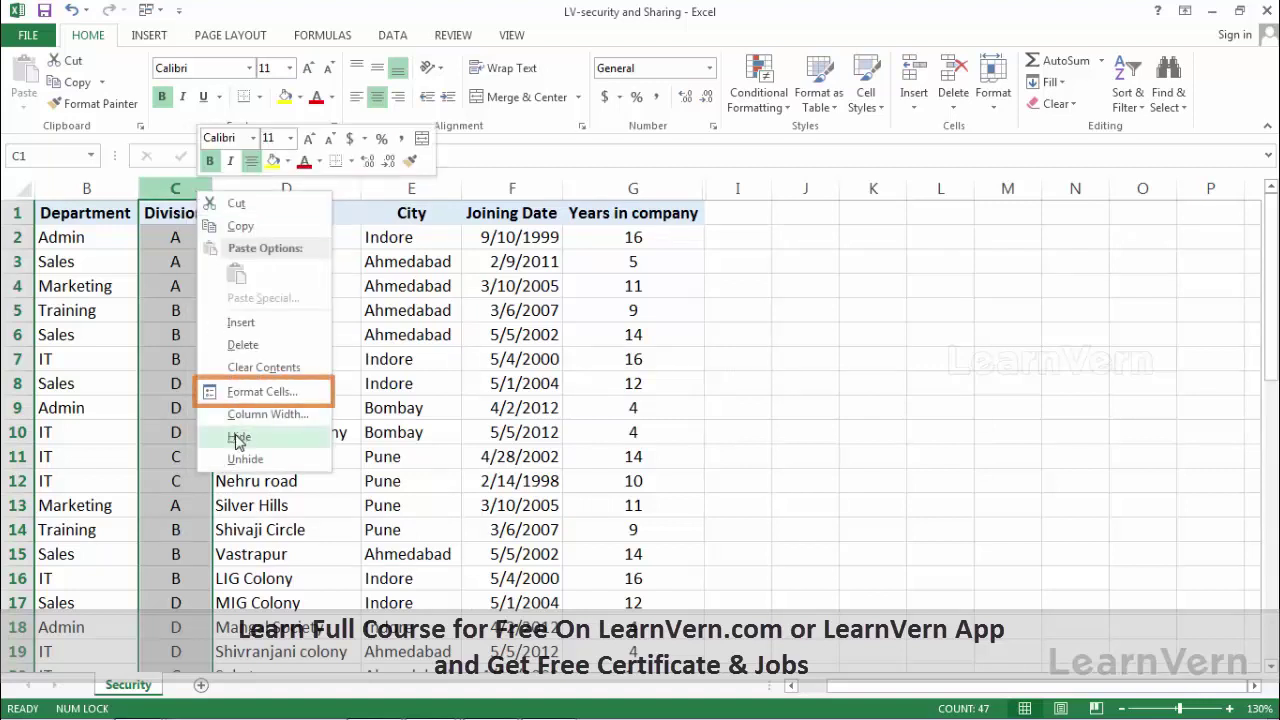
click(262, 391)
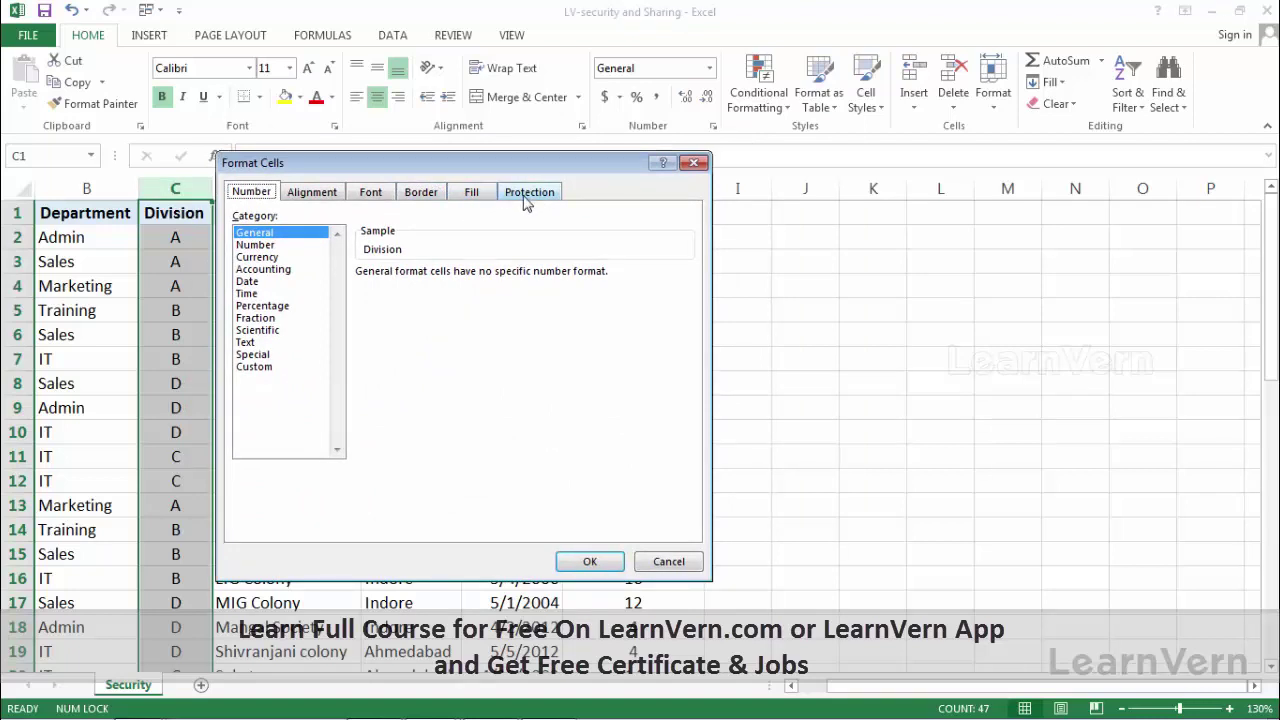
click(528, 193)
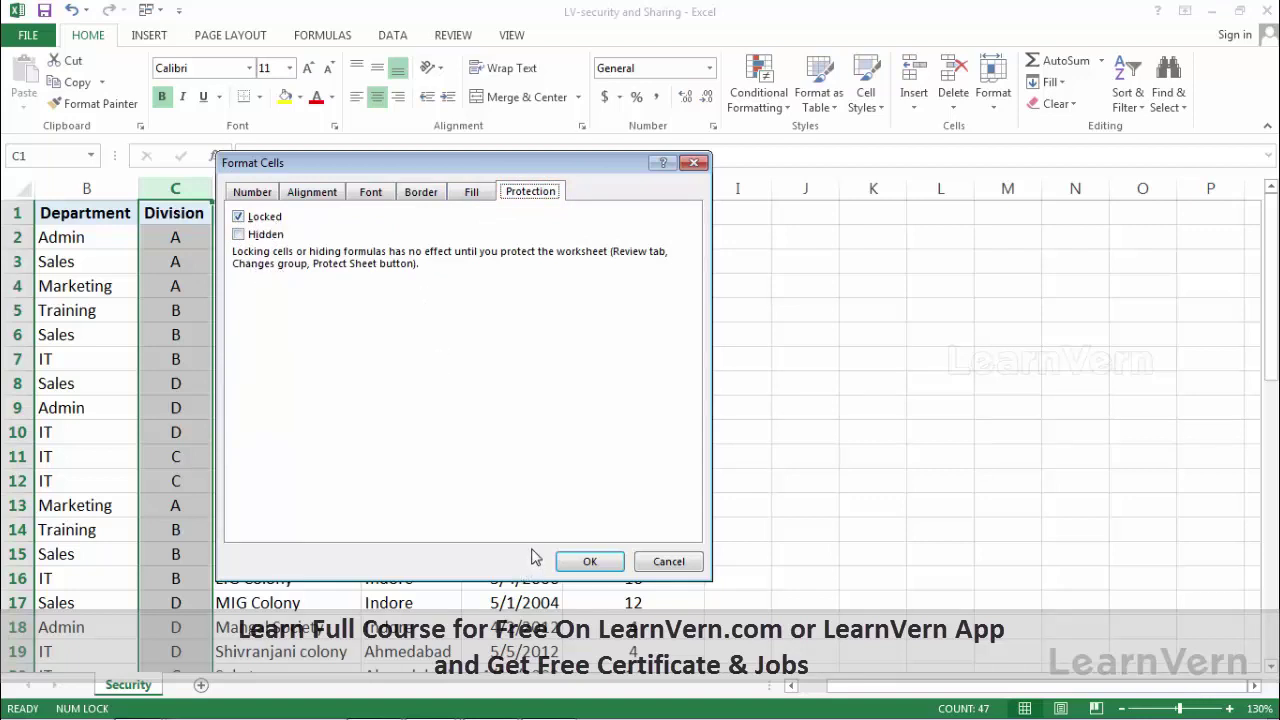
click(592, 563)
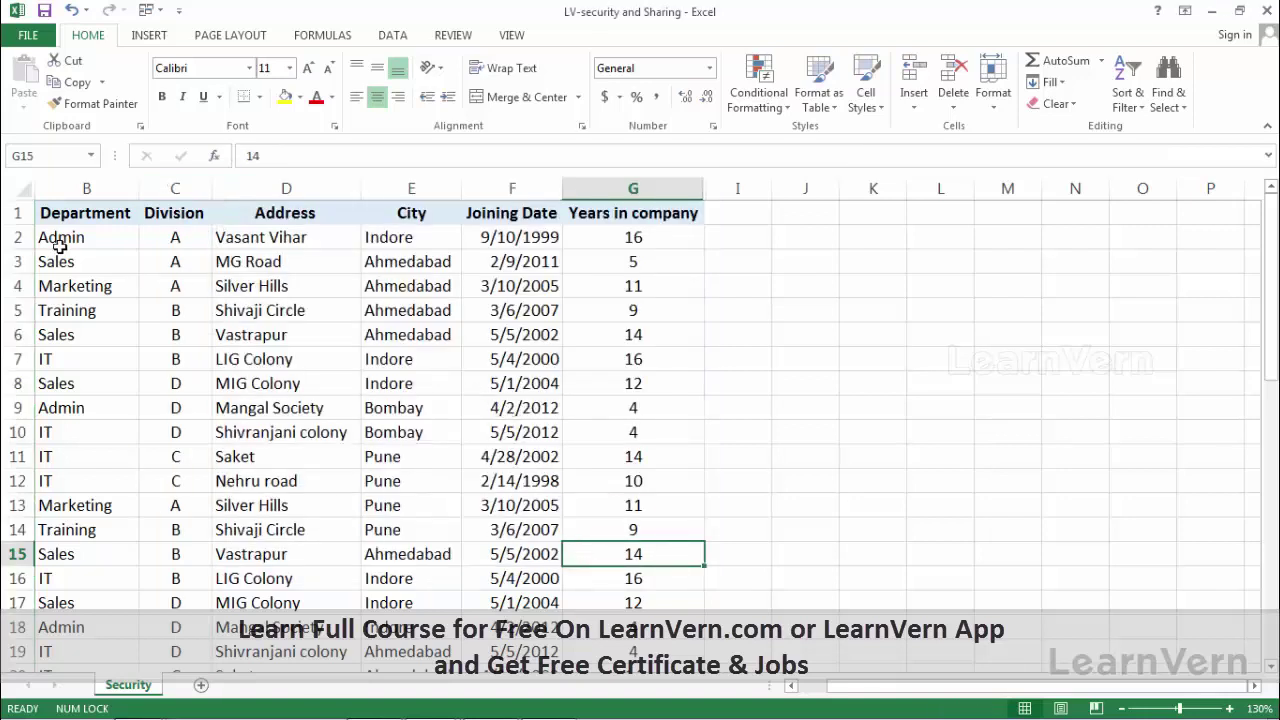
Select the whole sheet and turn off Locked for every cell
click(24, 188)
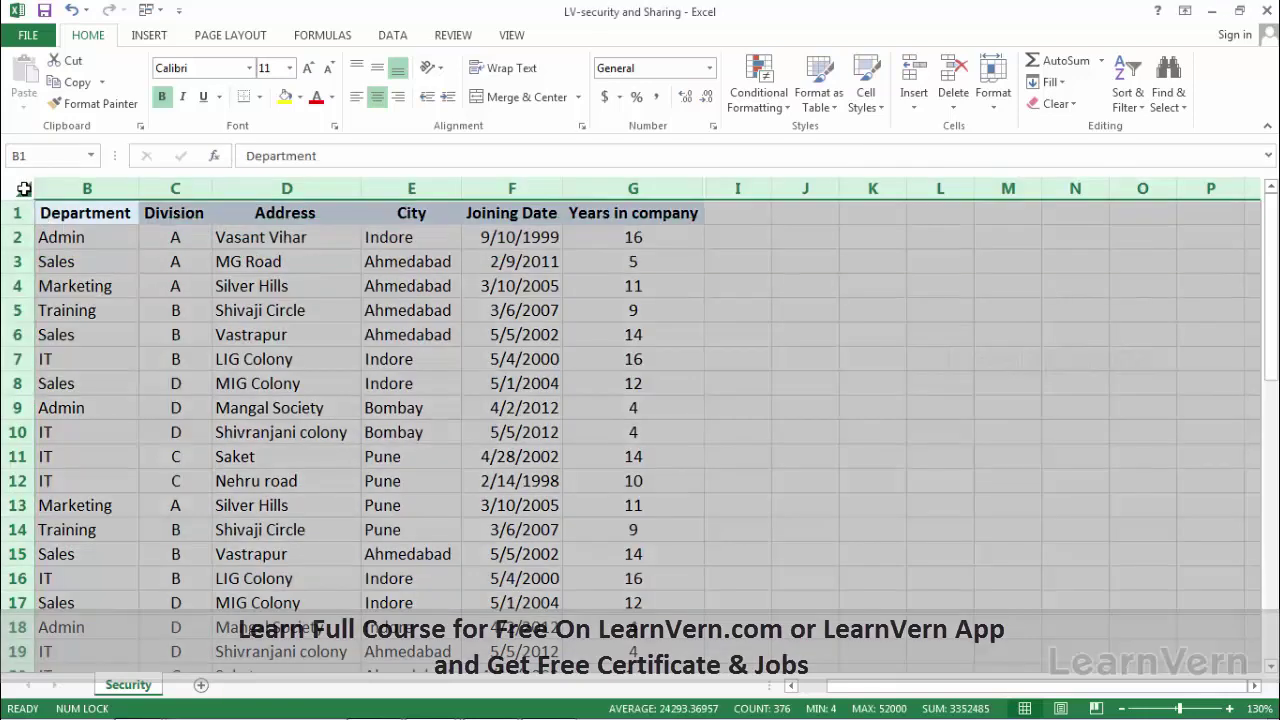
key(ctrl+1)
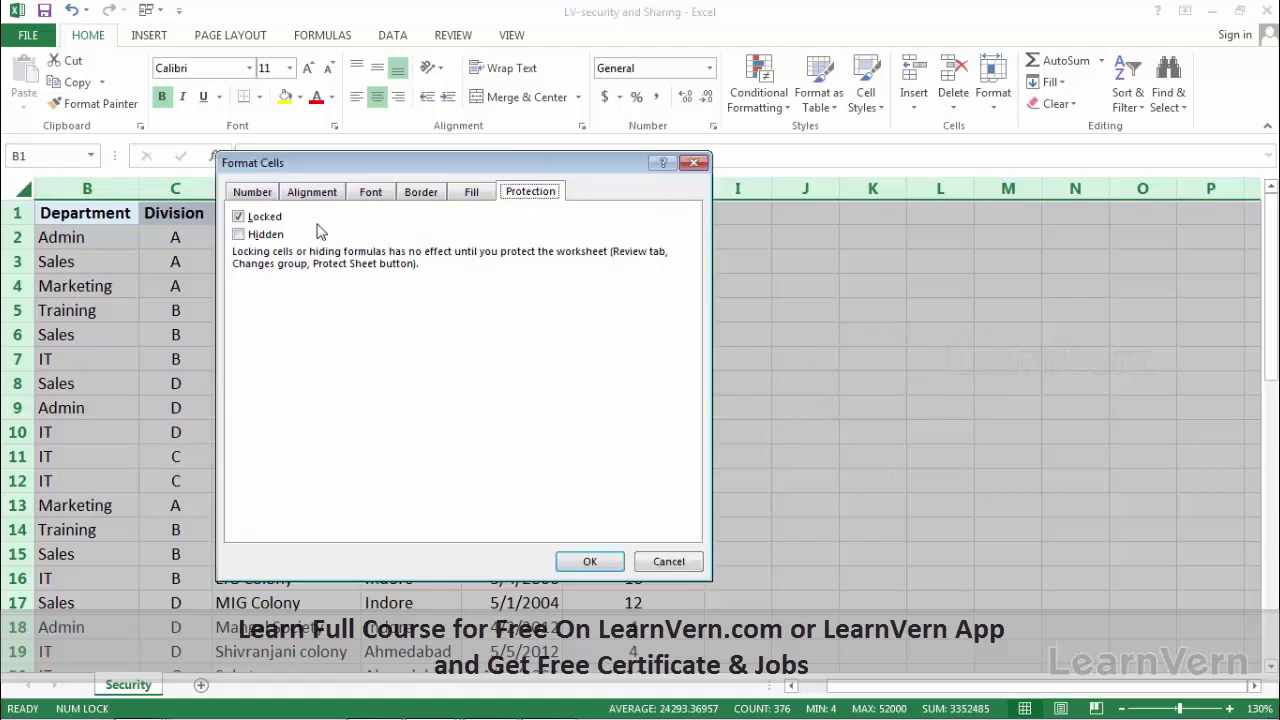
click(240, 217)
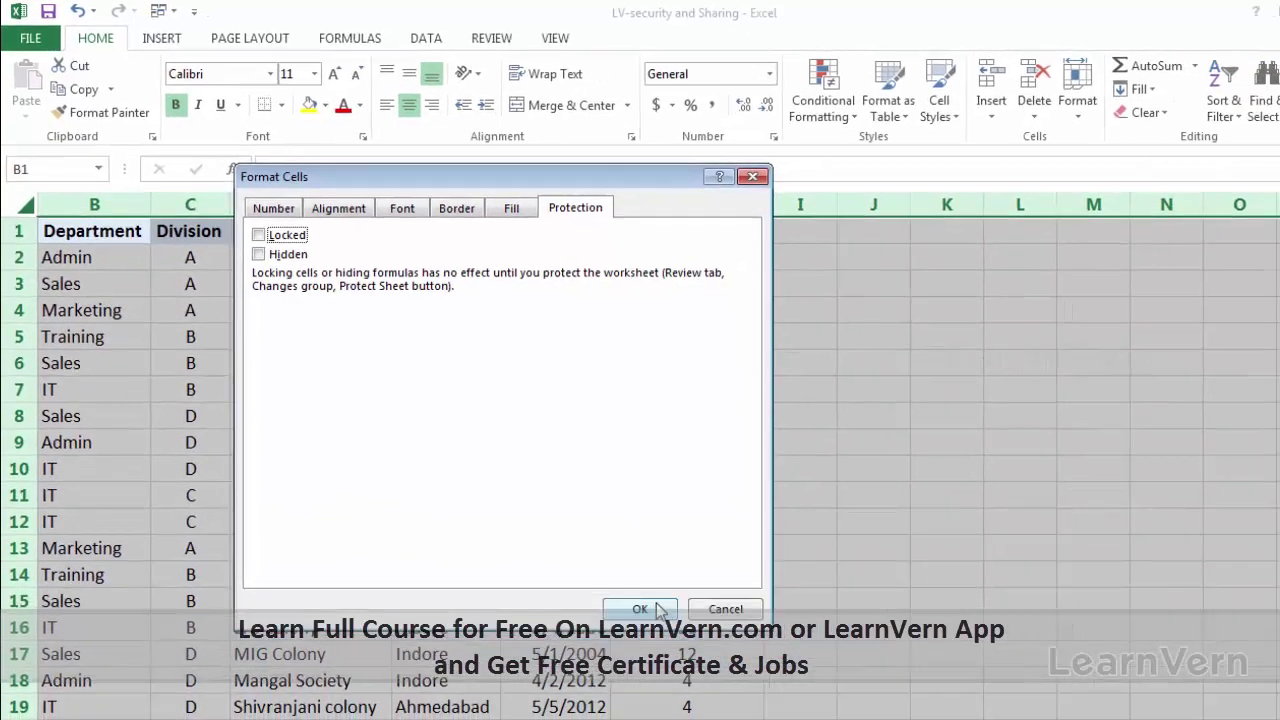
click(729, 677)
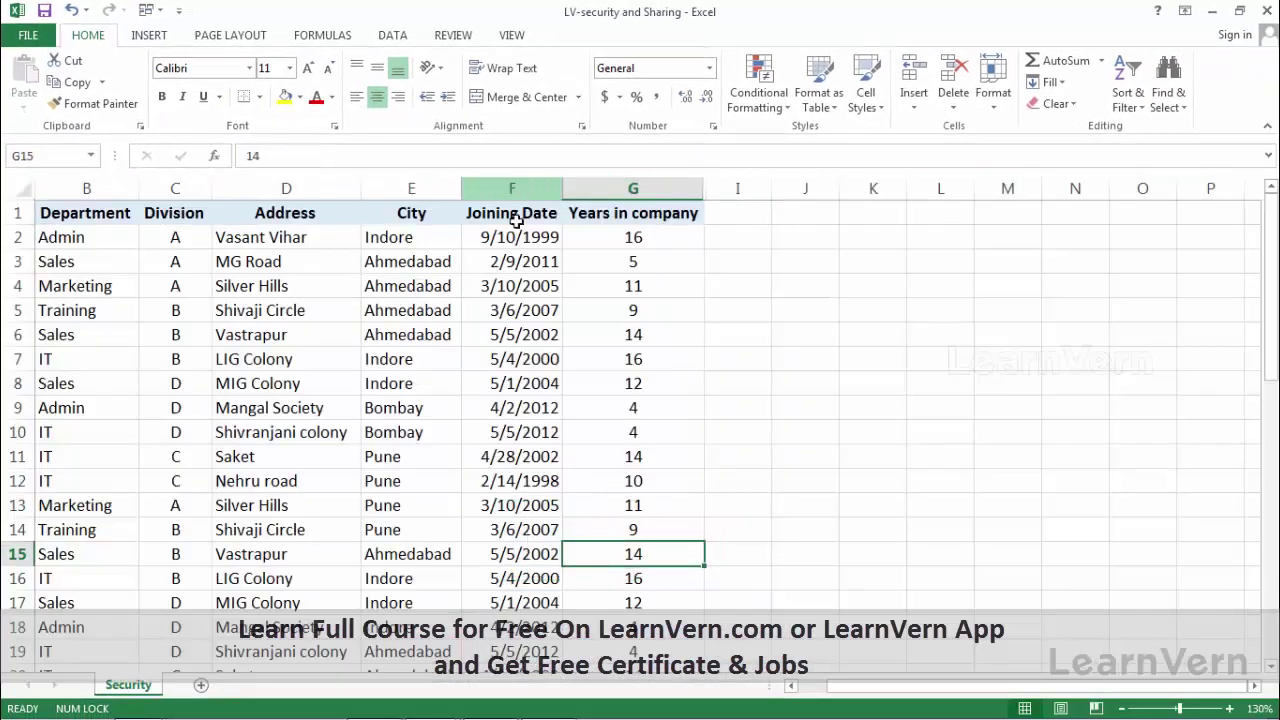
Select the Department and Division columns and set them back to Locked in Format Cells
click(175, 188)
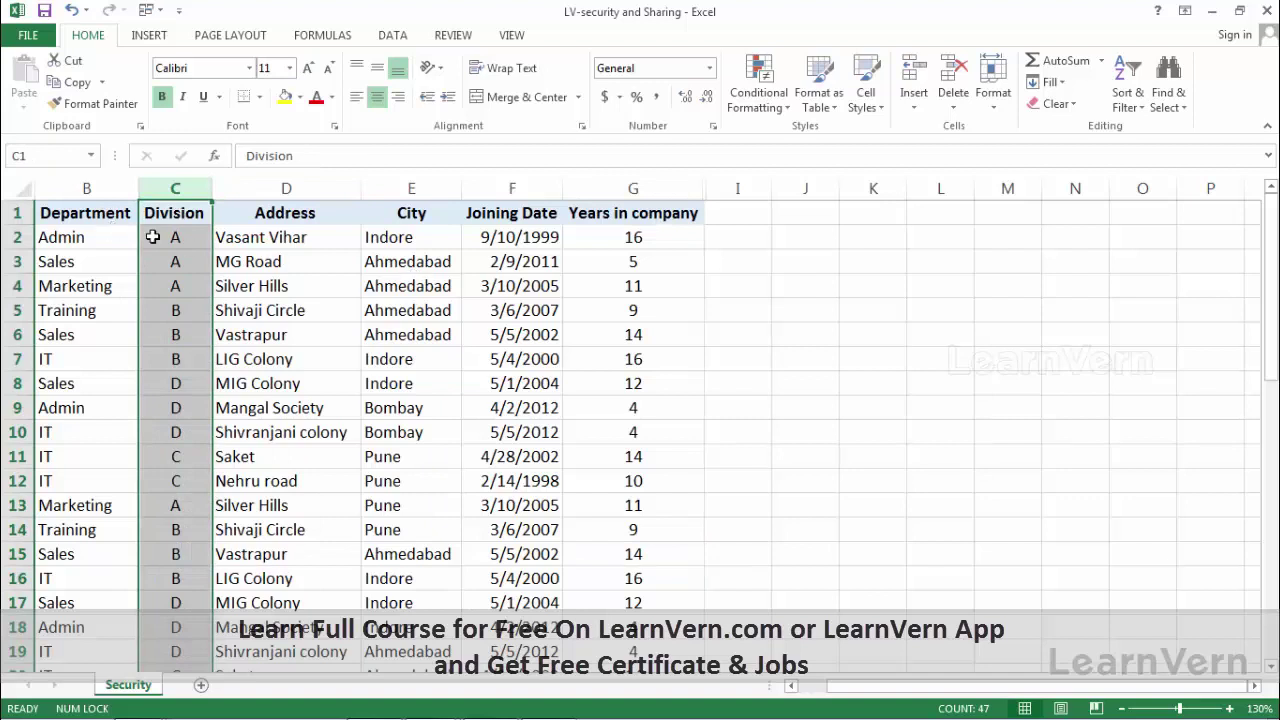
ctrl+click(88, 189)
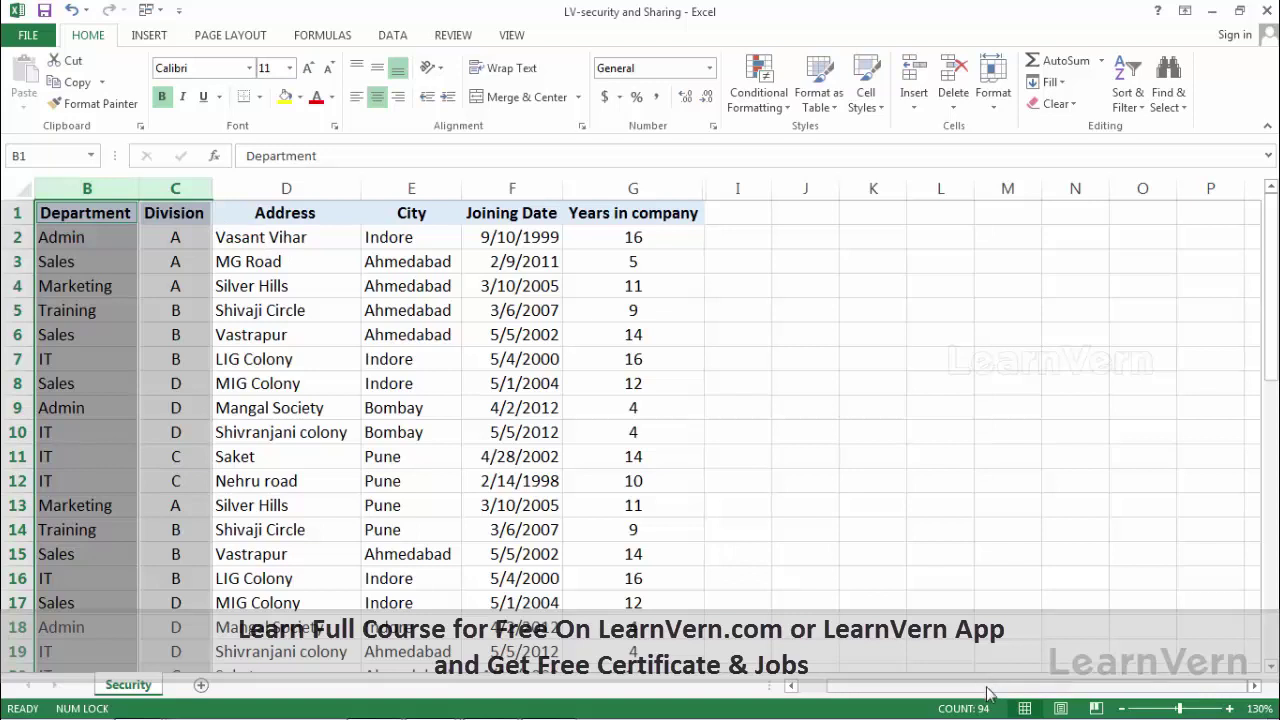
drag(995, 684, 890, 682)
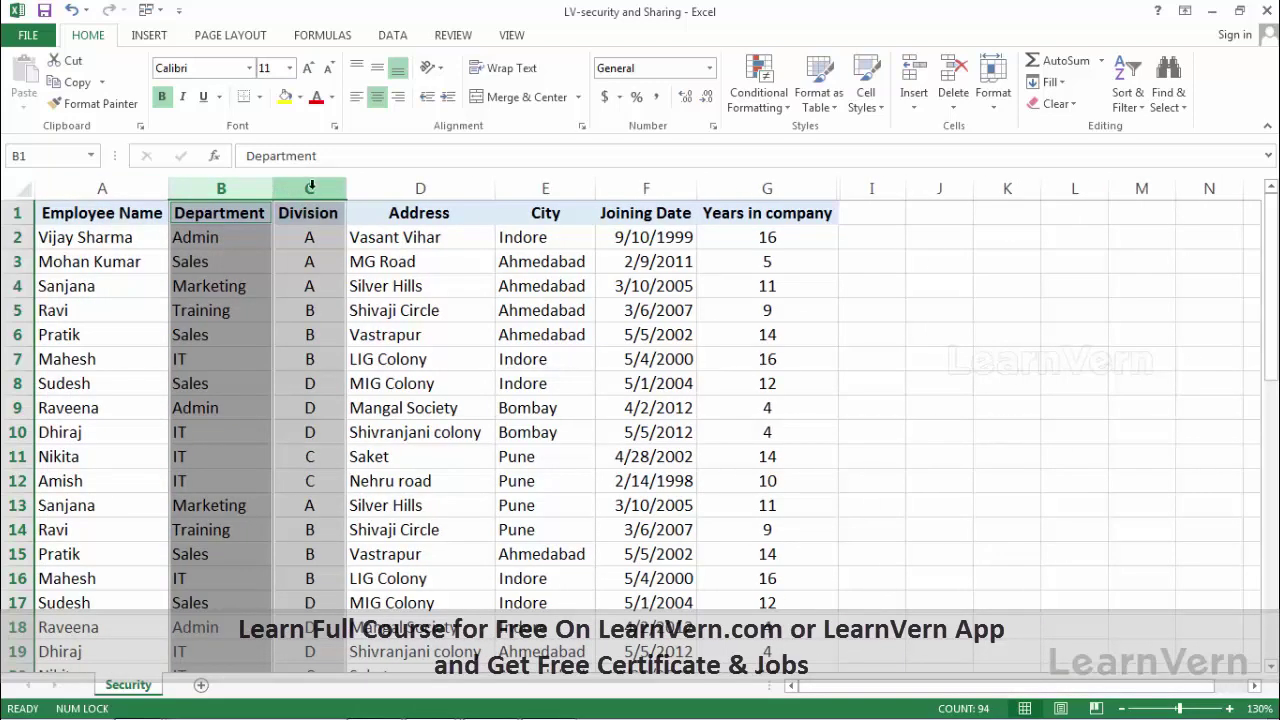
click(309, 186)
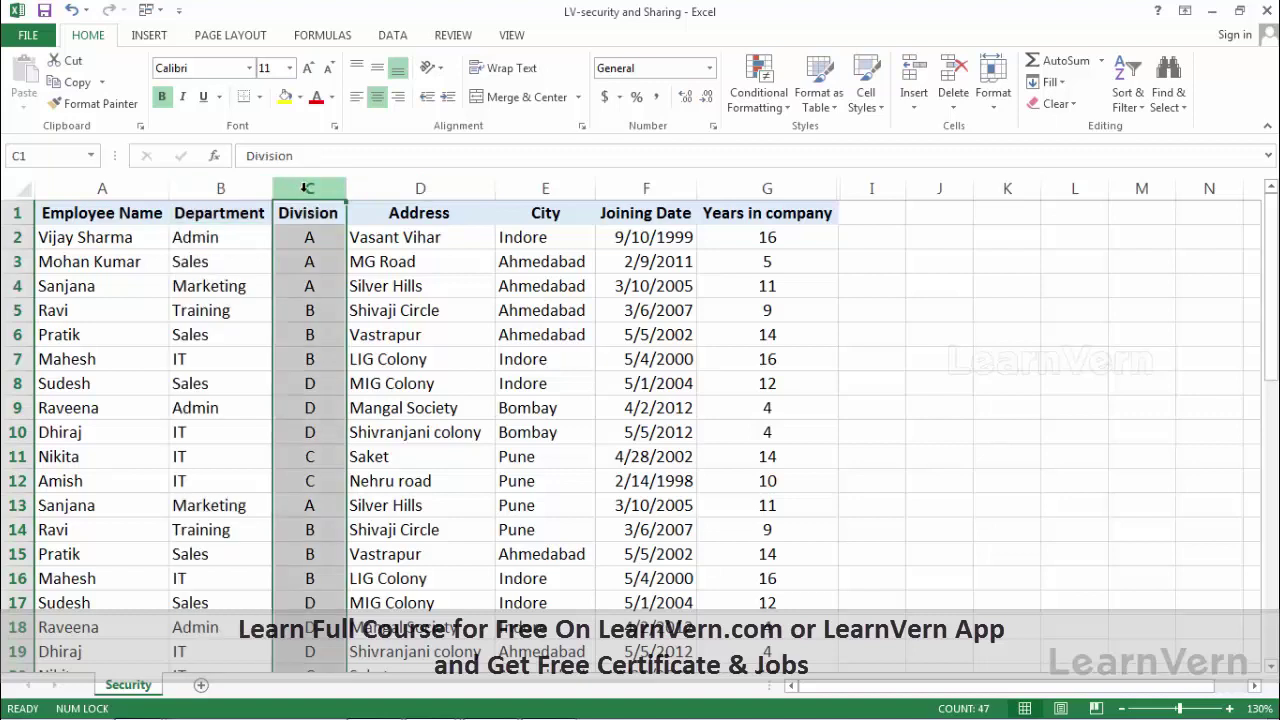
ctrl+click(229, 186)
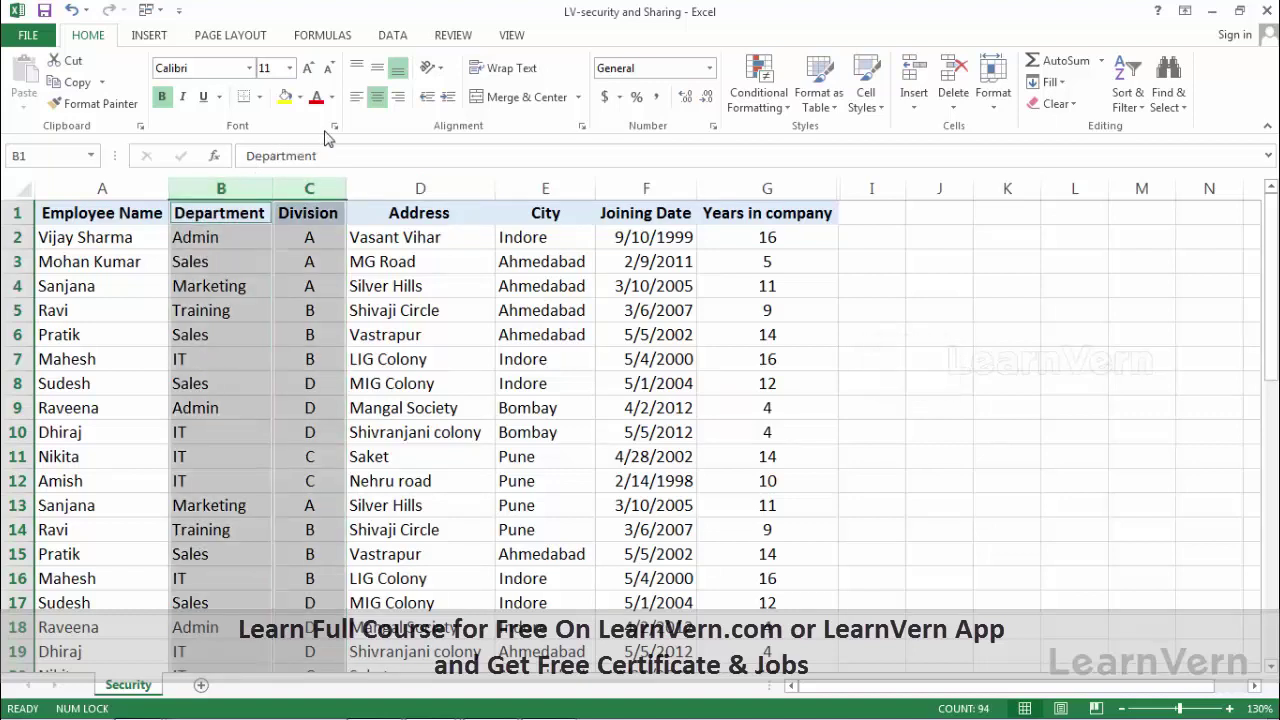
key(ctrl+1)
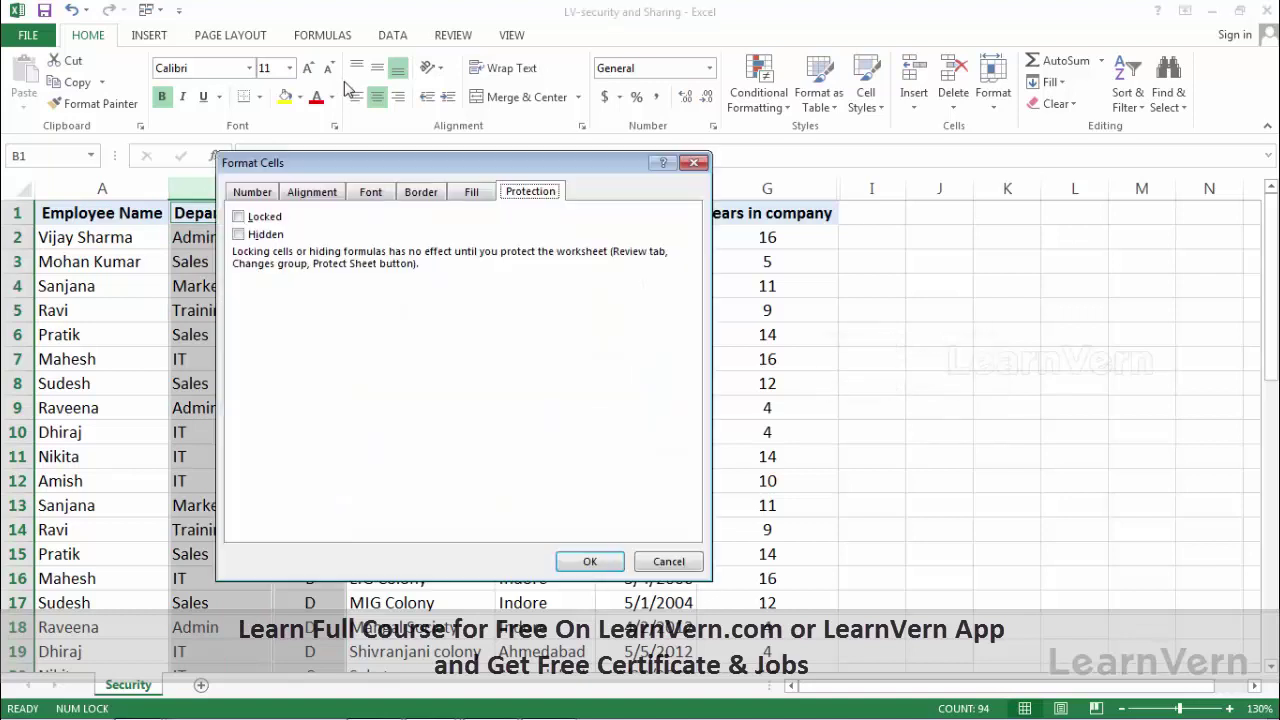
click(239, 217)
click(579, 558)
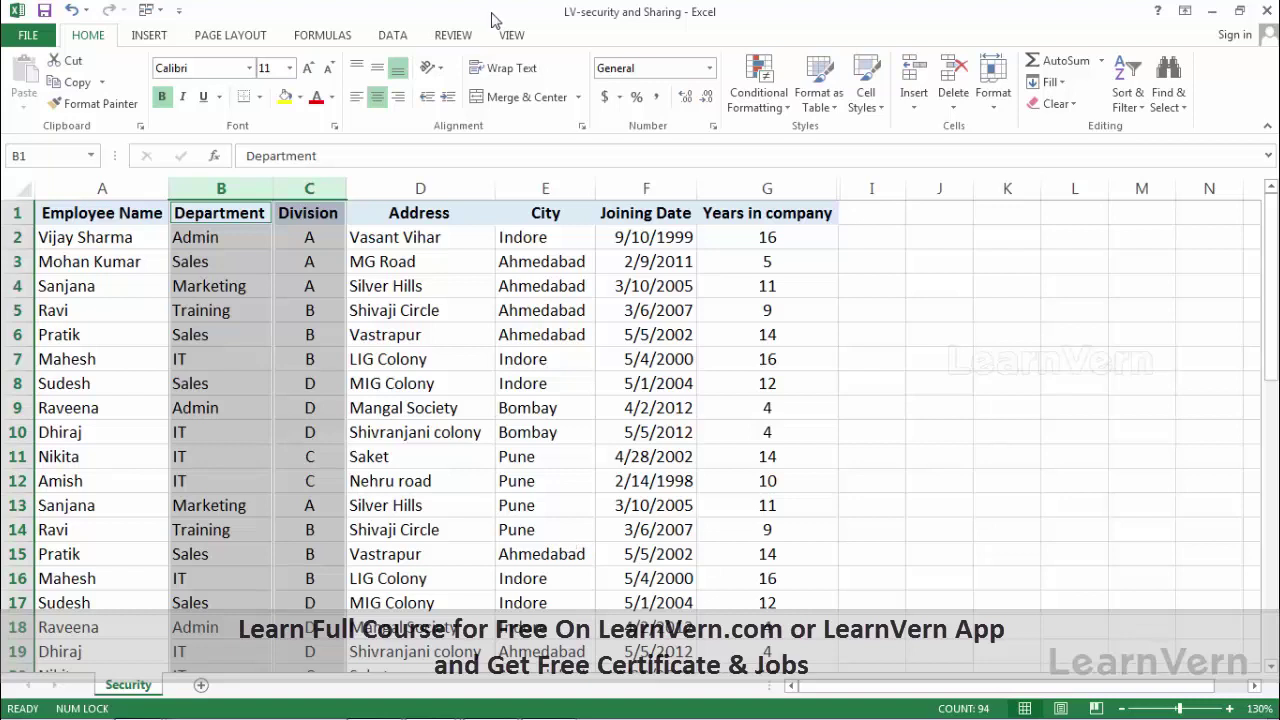
Protect the Security sheet with a confirmed password, allowing only selection of unlocked cells
click(456, 37)
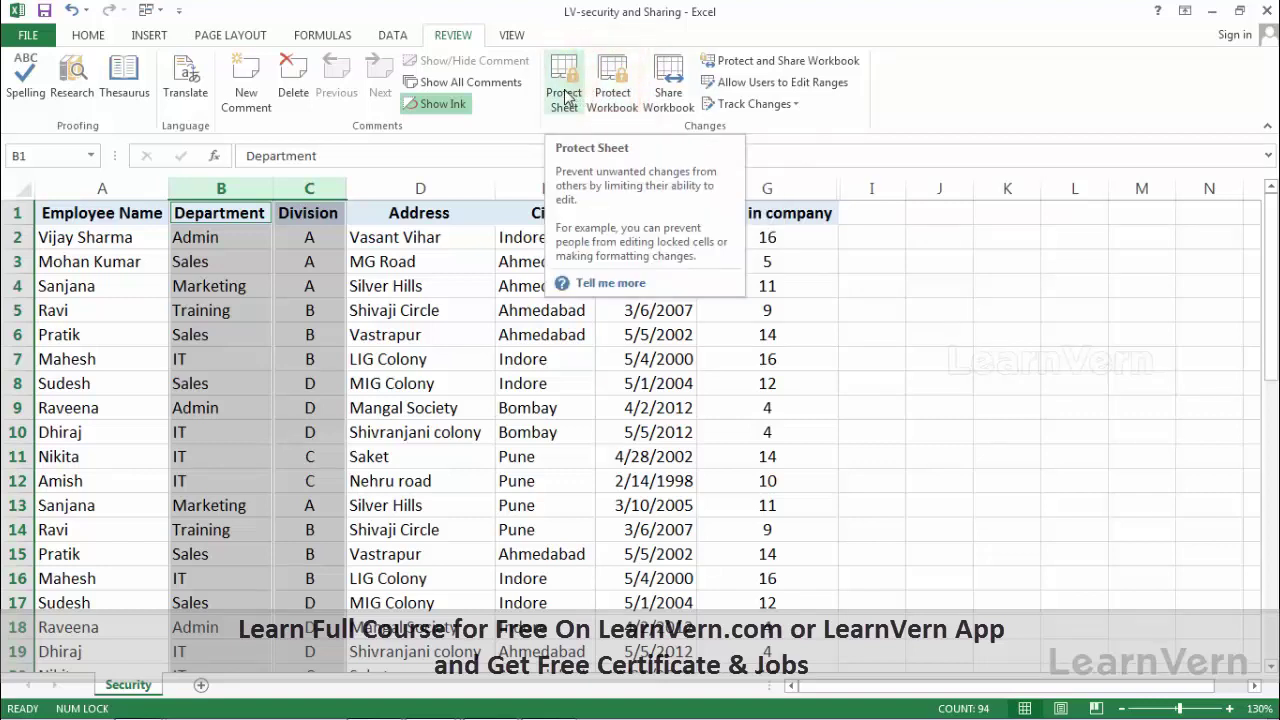
click(565, 96)
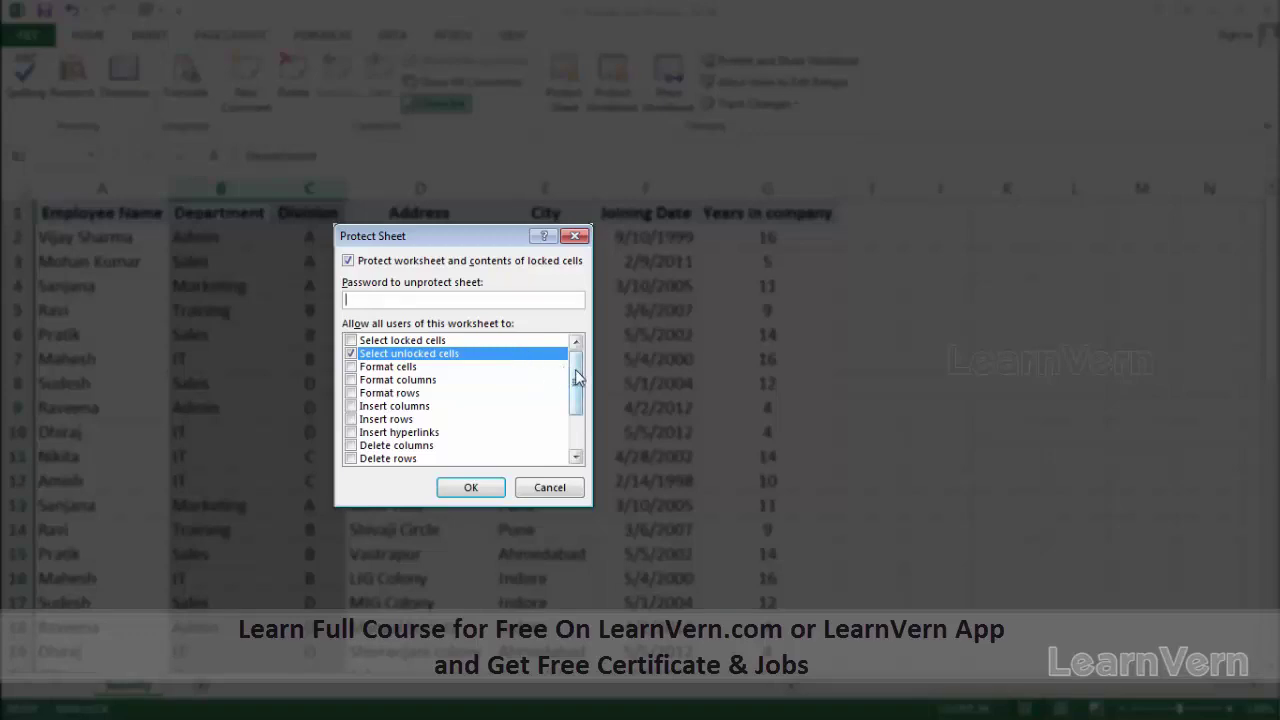
mouse_move(577, 376)
mouse_down()
mouse_move(582, 434)
mouse_move(586, 386)
mouse_up()
mouse_move(578, 385)
mouse_down()
mouse_move(578, 424)
mouse_move(572, 368)
mouse_up()
click(391, 299)
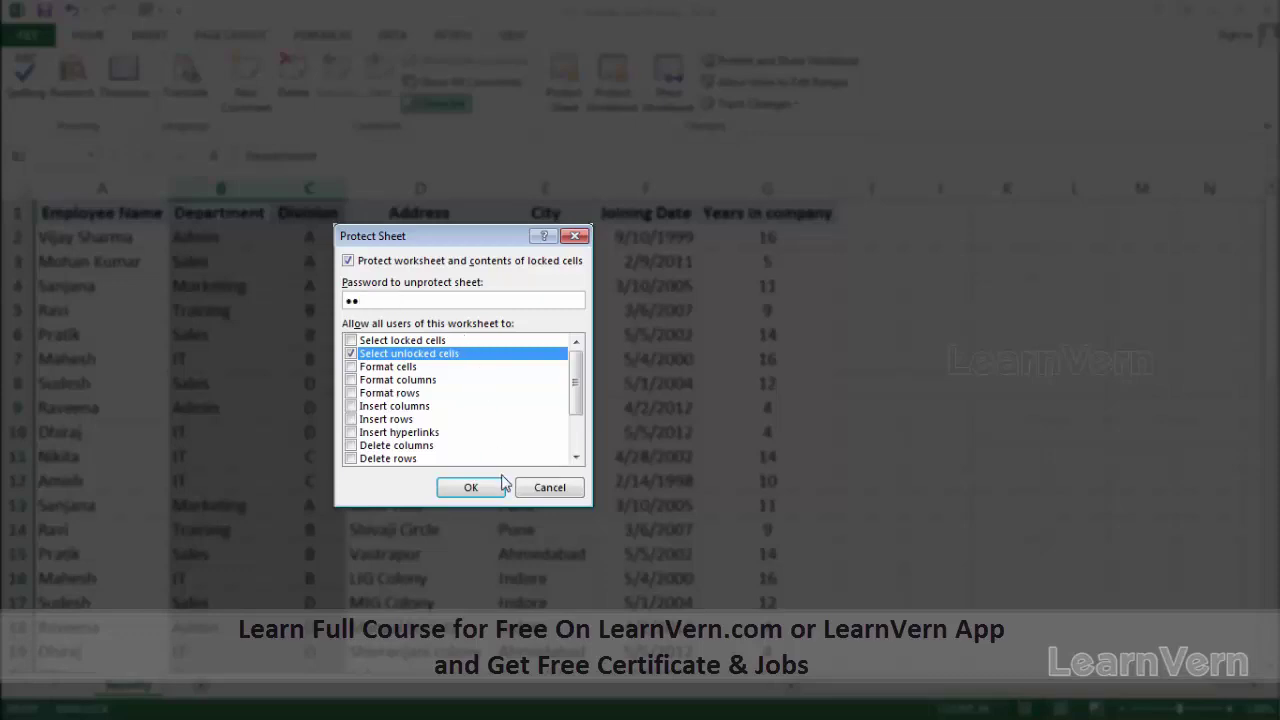
click(483, 490)
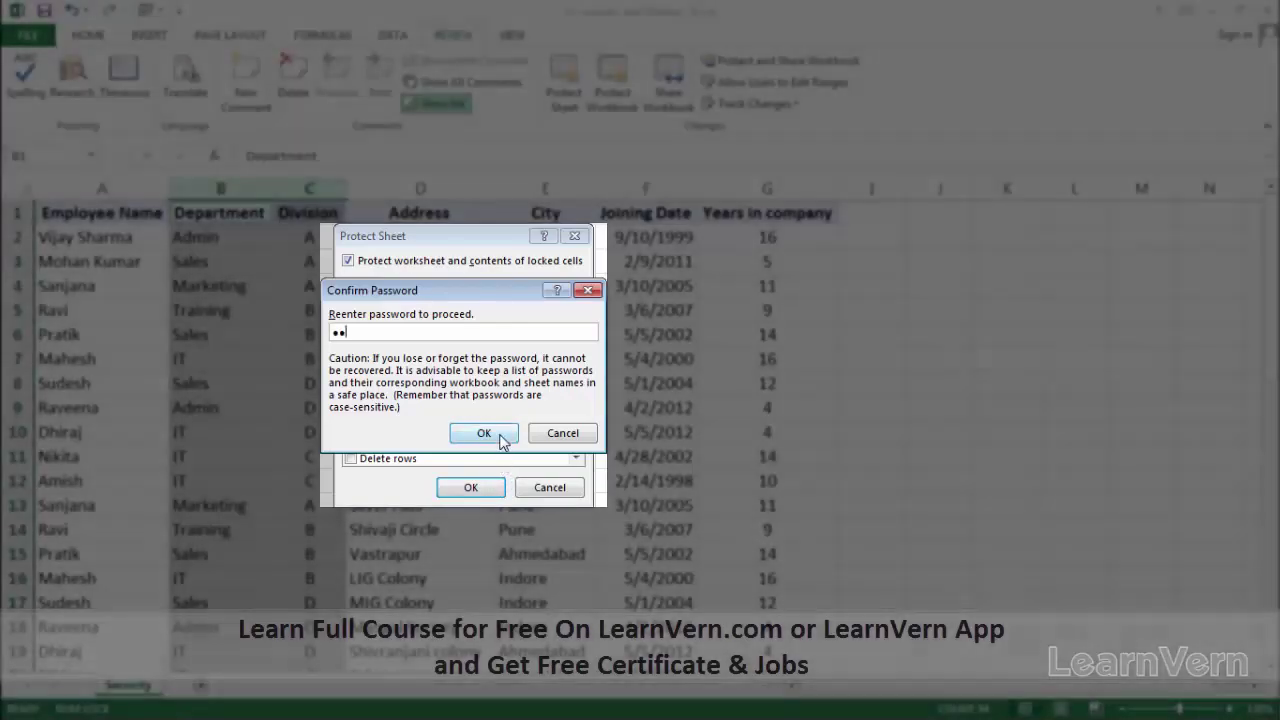
click(483, 433)
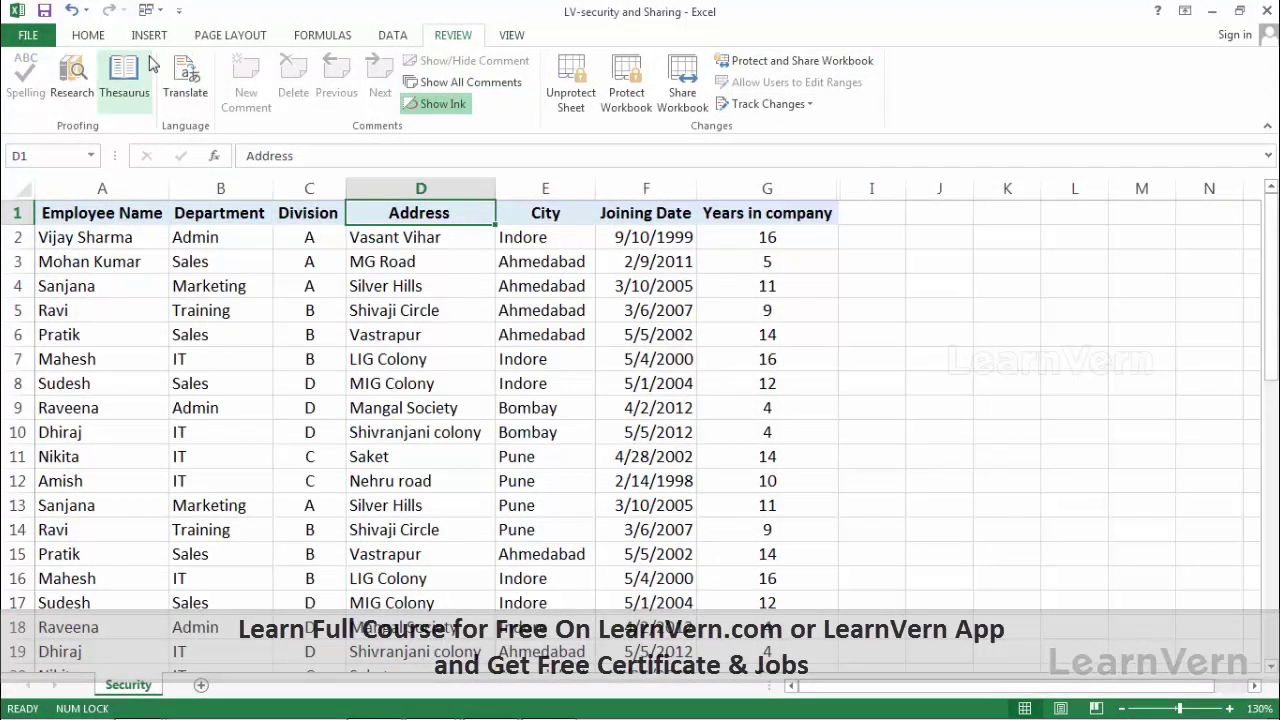
click(103, 40)
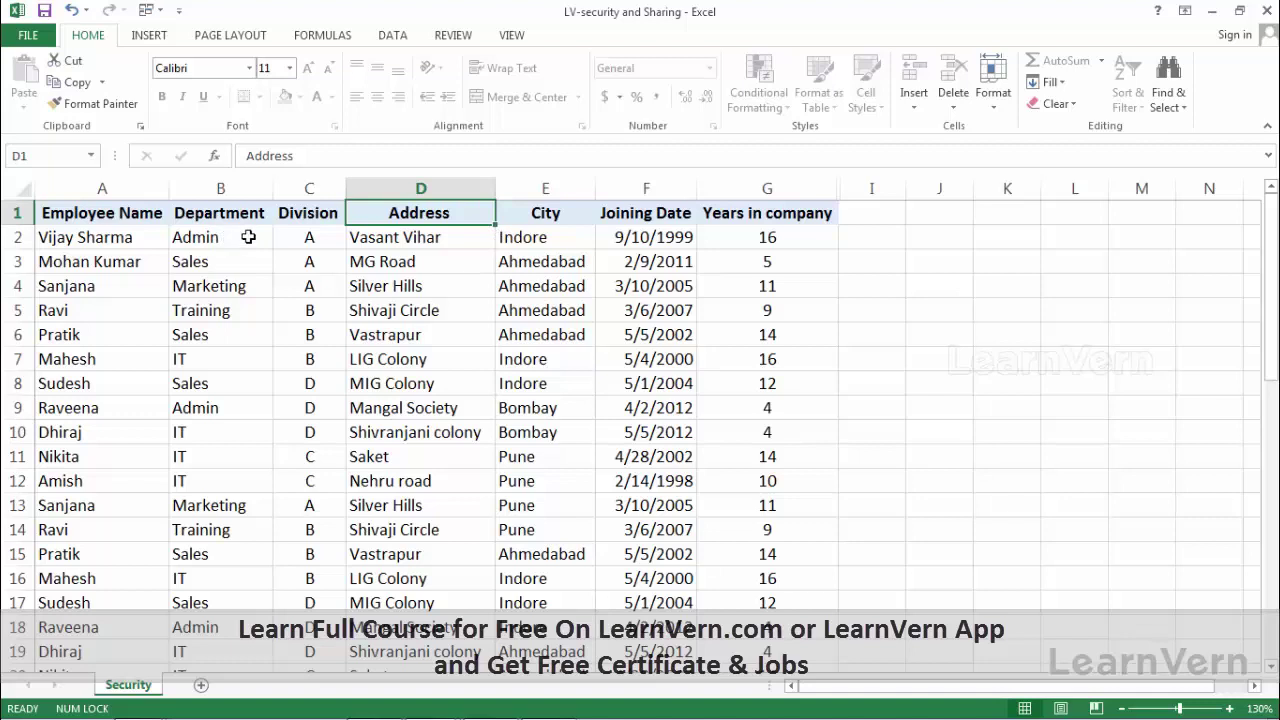
click(148, 240)
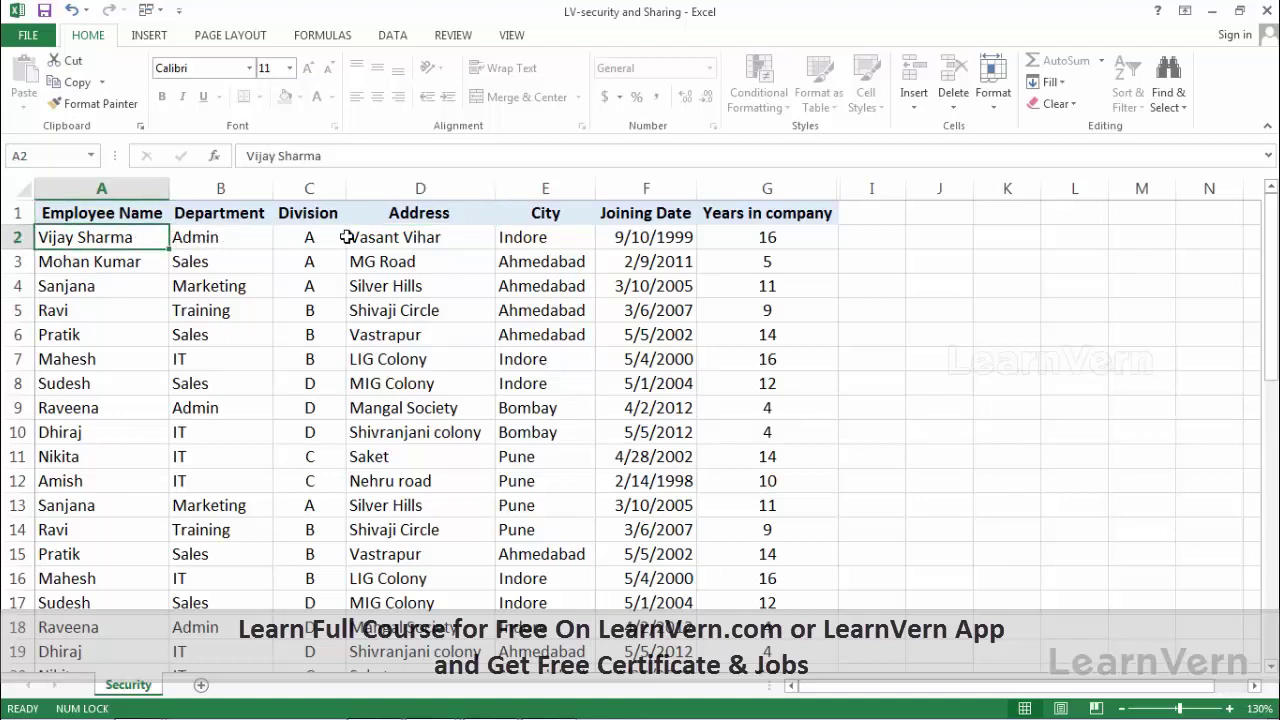
click(410, 236)
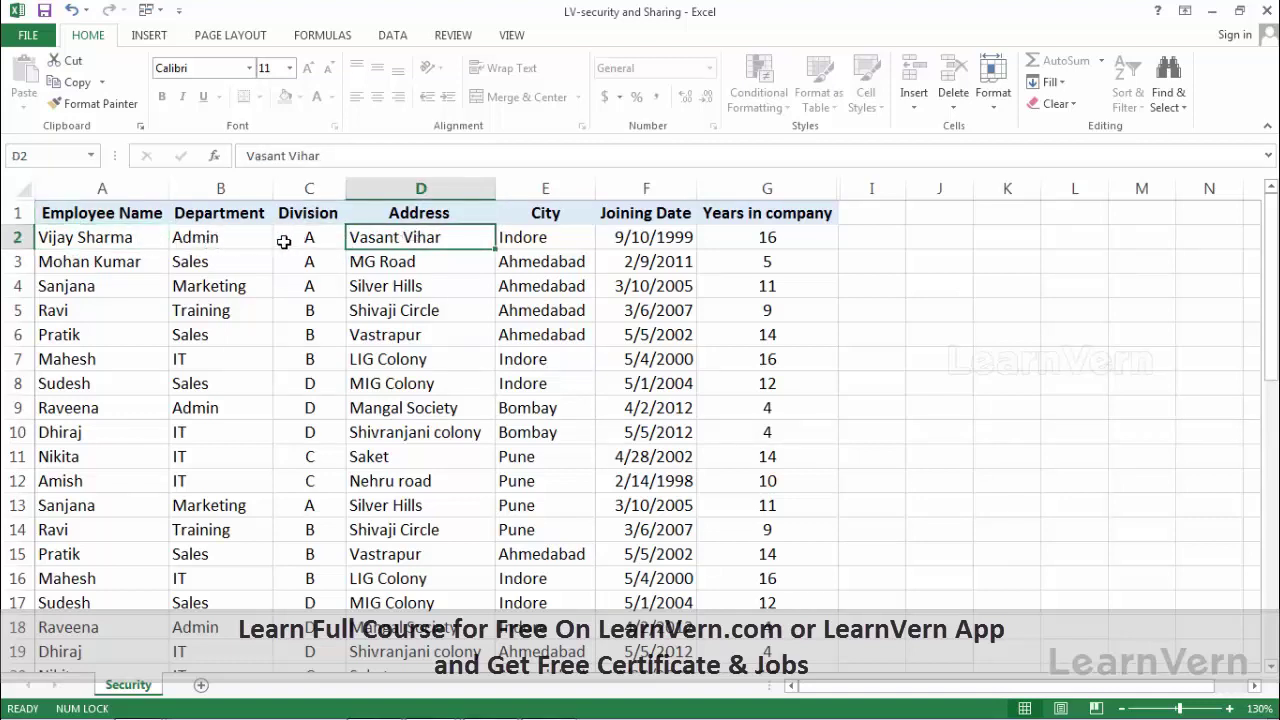
click(70, 238)
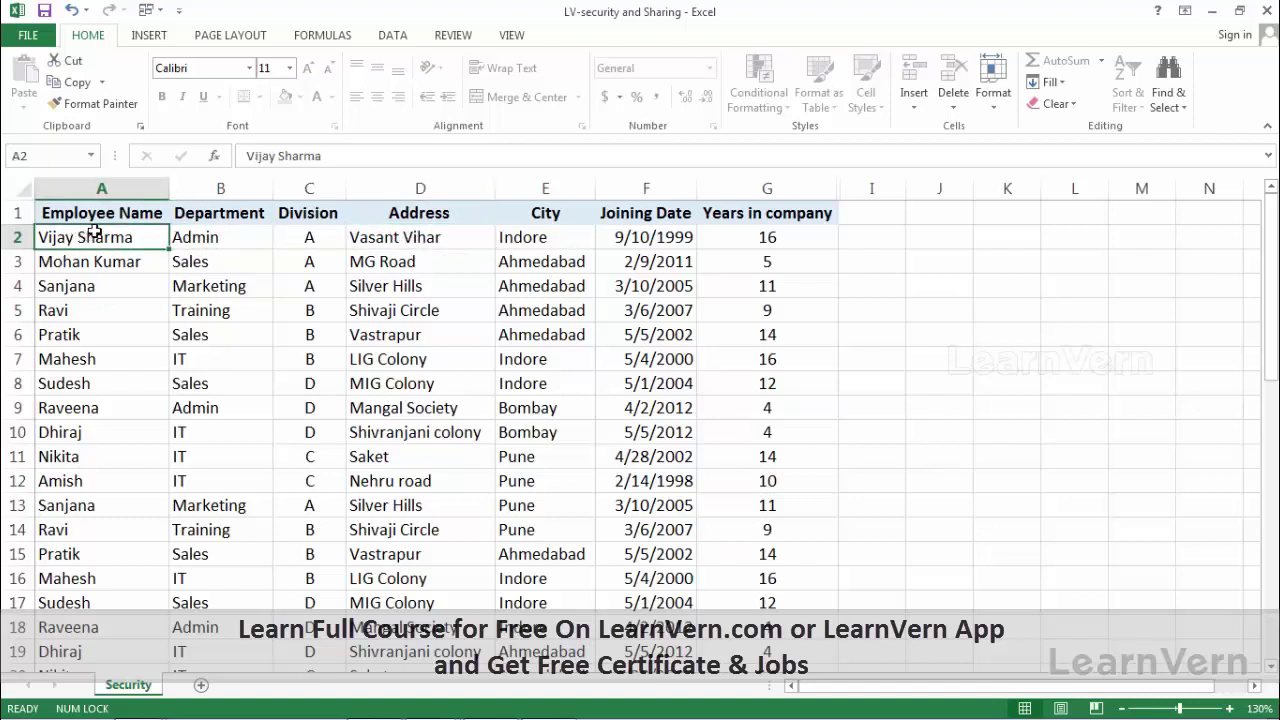
key(Right)
key(Right)
key(Right)
click(103, 240)
key(Right)
key(Right)
key(Right)
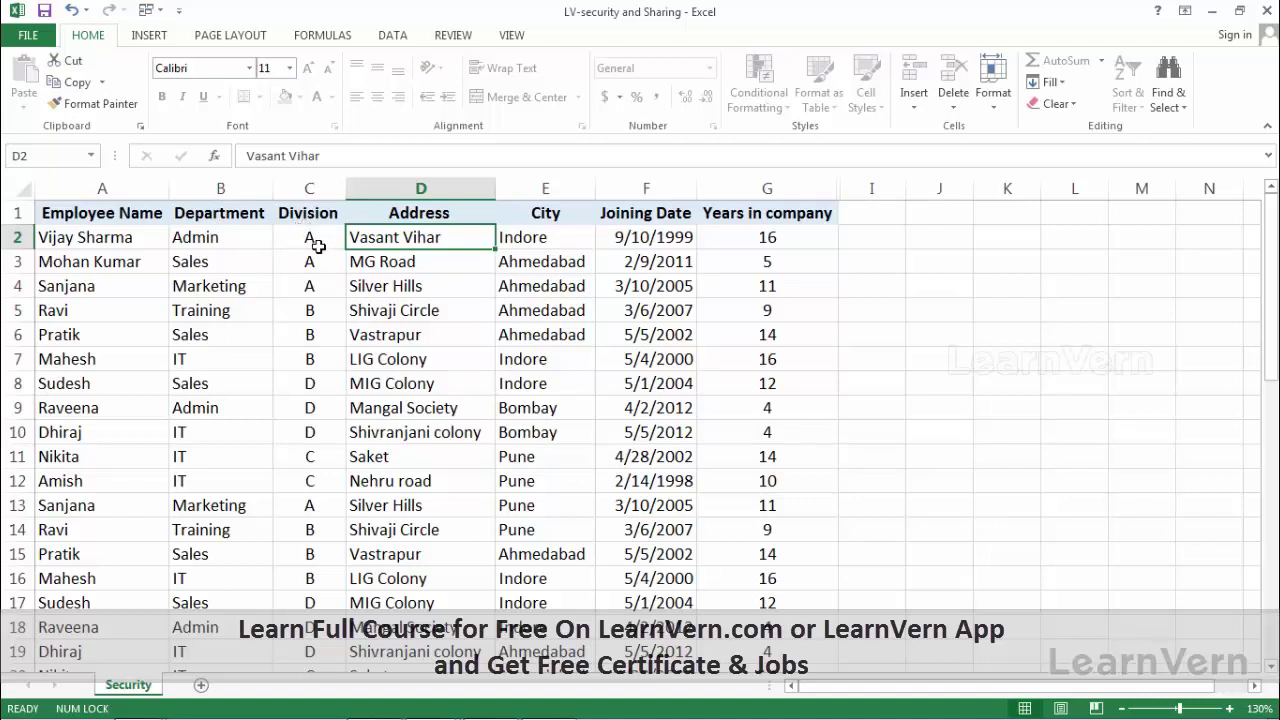
click(1006, 529)
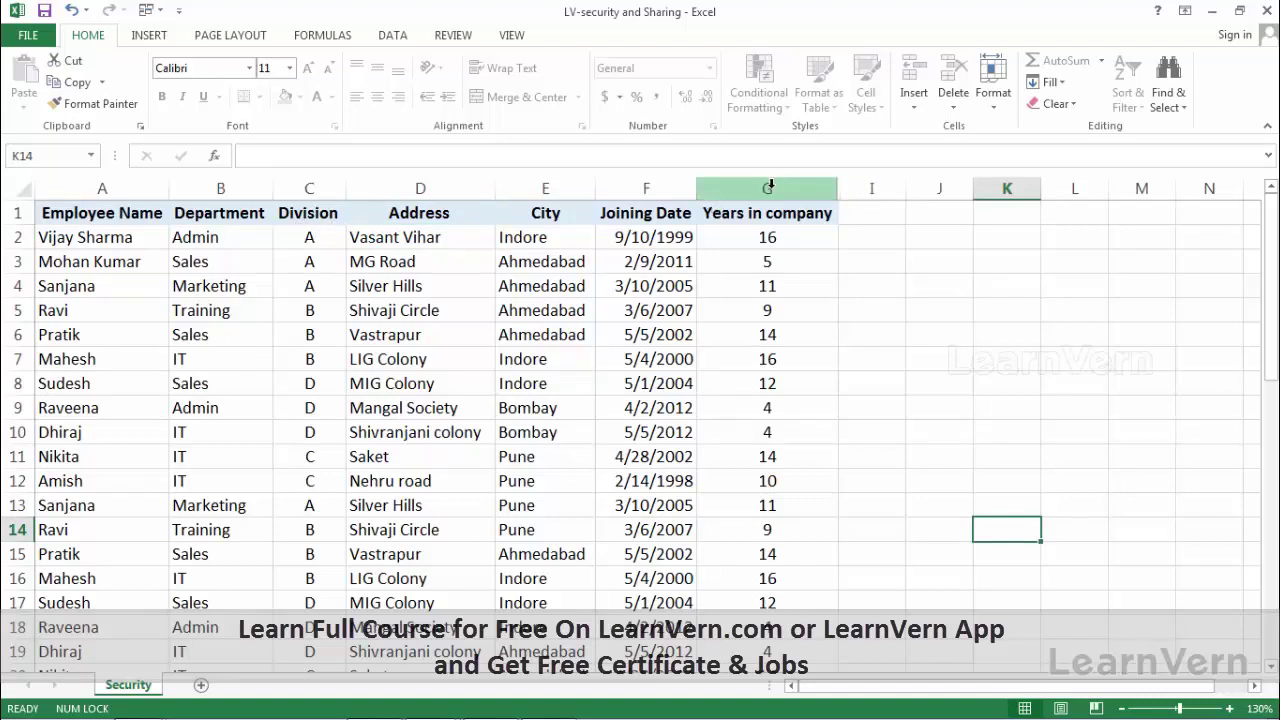
drag(774, 188, 870, 182)
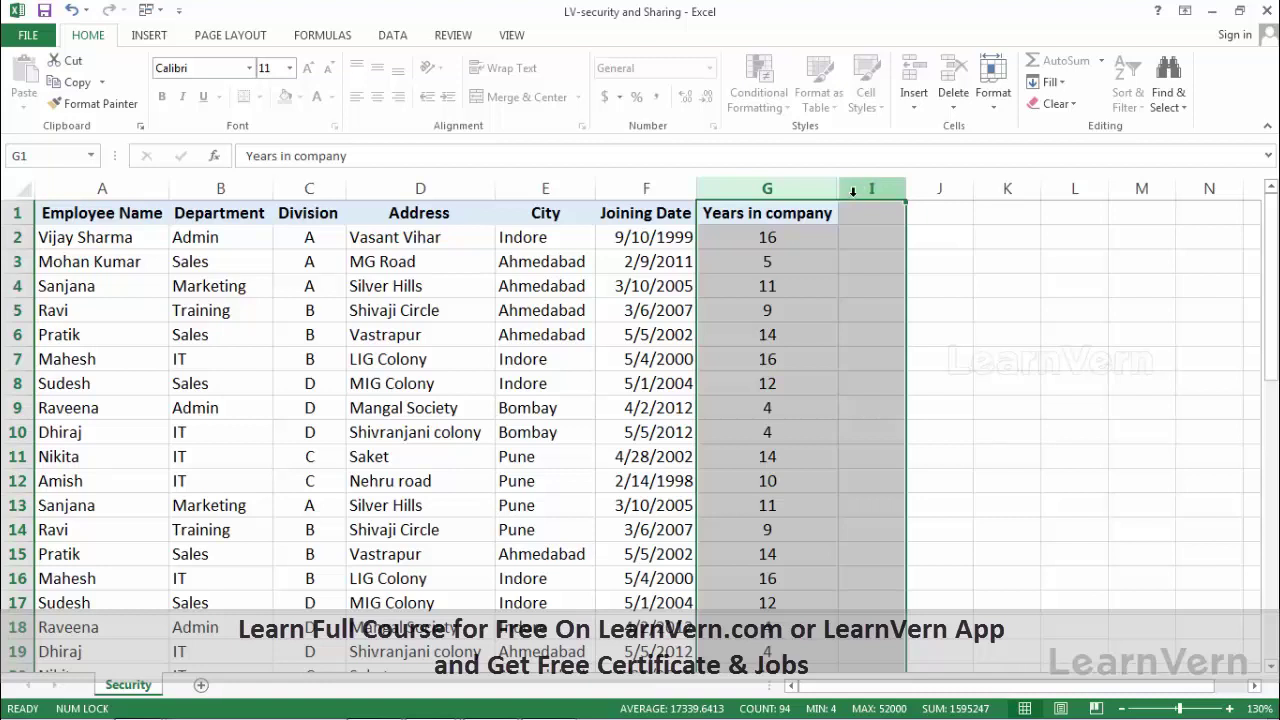
right_click(853, 190)
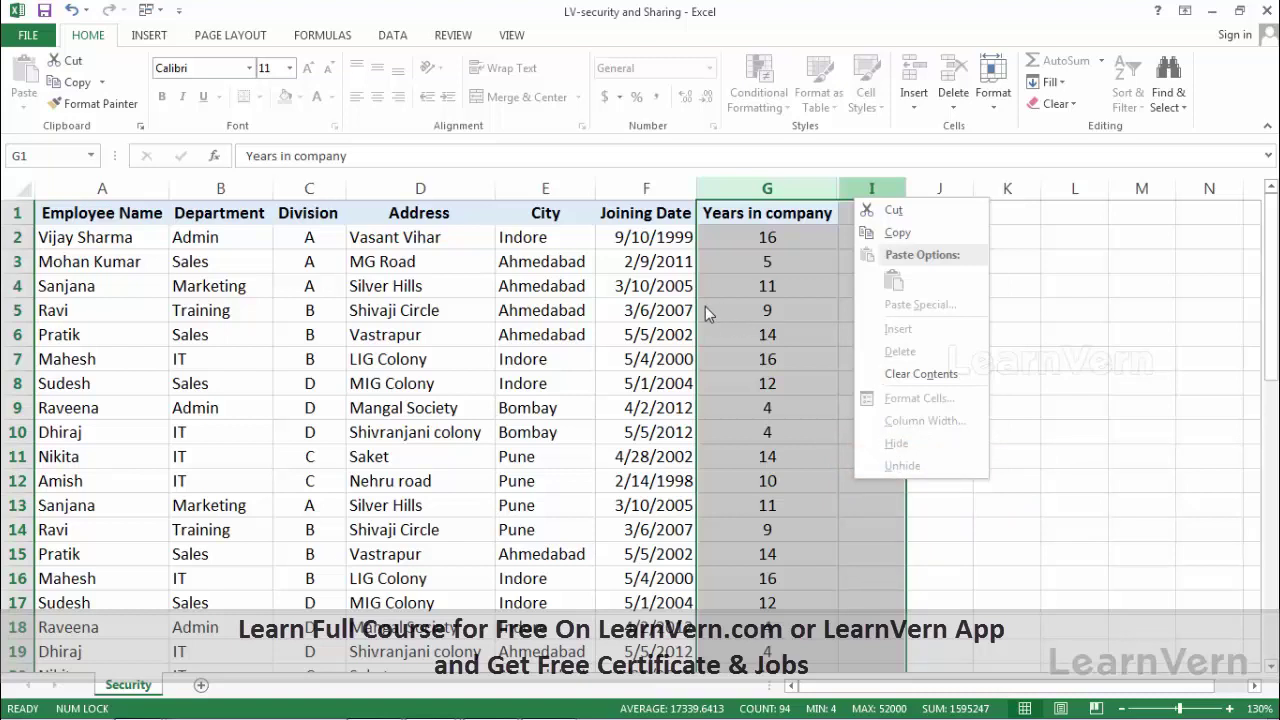
click(446, 184)
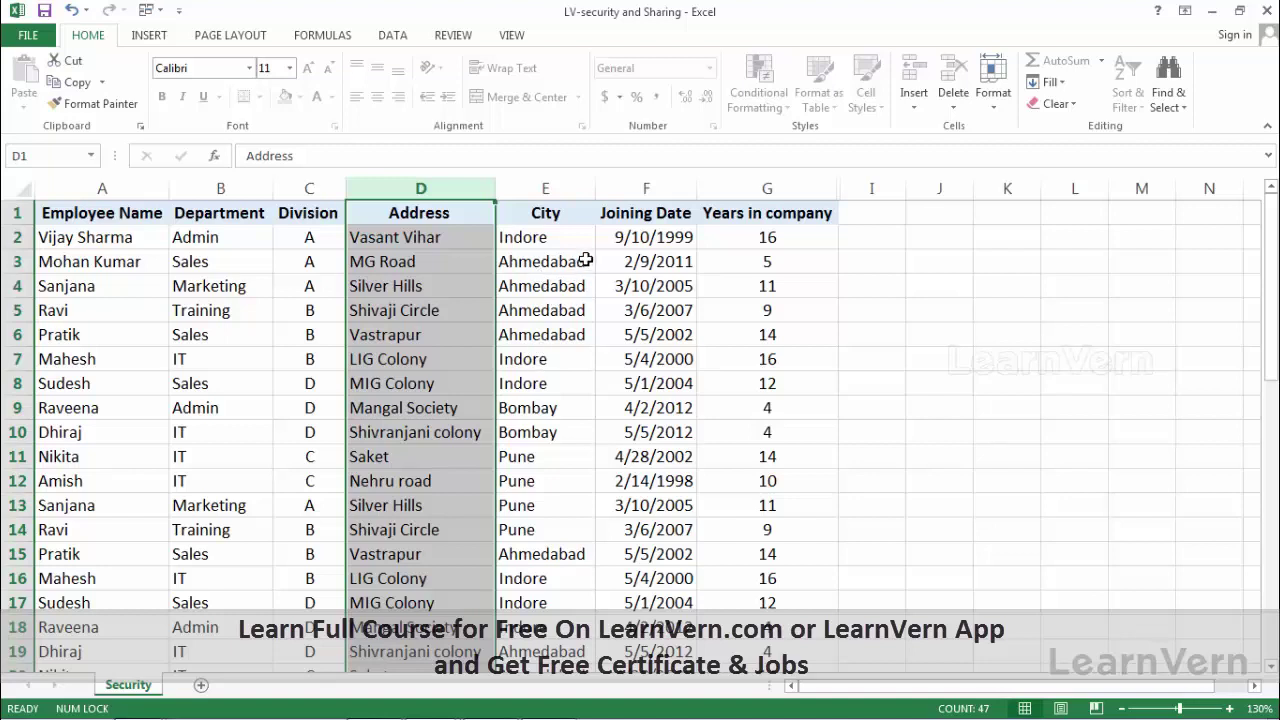
Unprotect the Security sheet from the Review tab by entering the sheet password
click(463, 38)
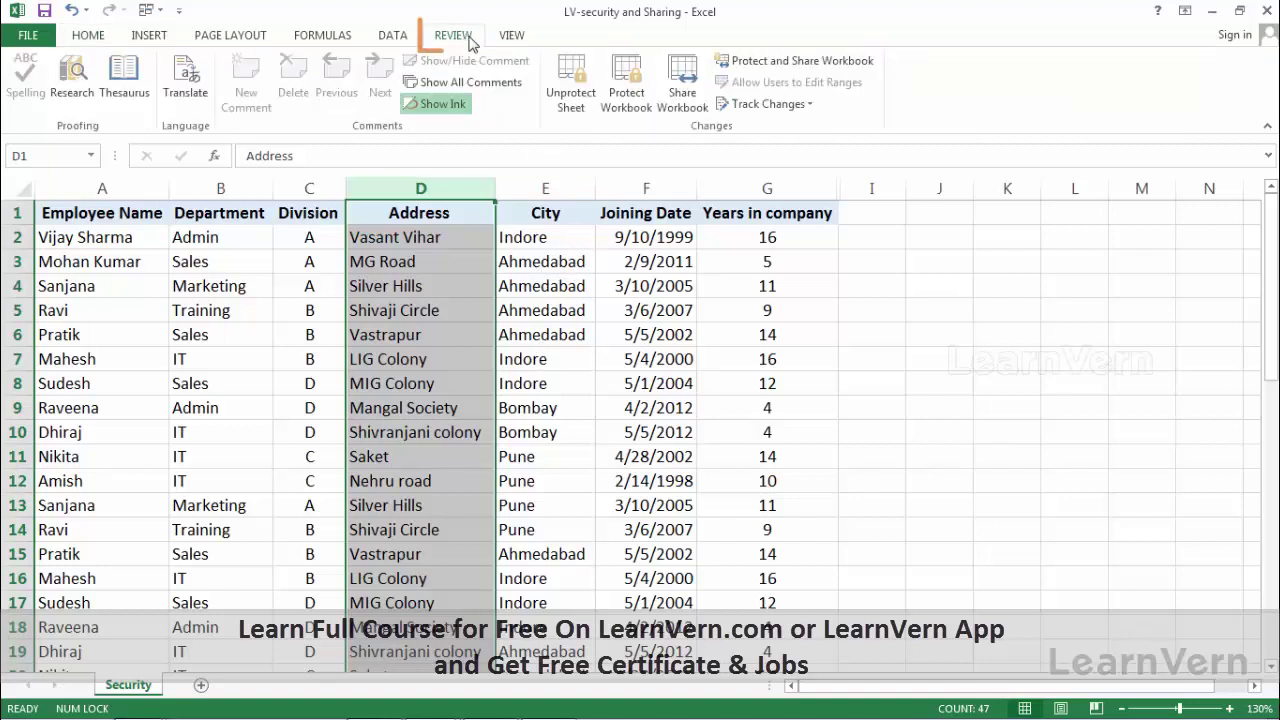
click(561, 100)
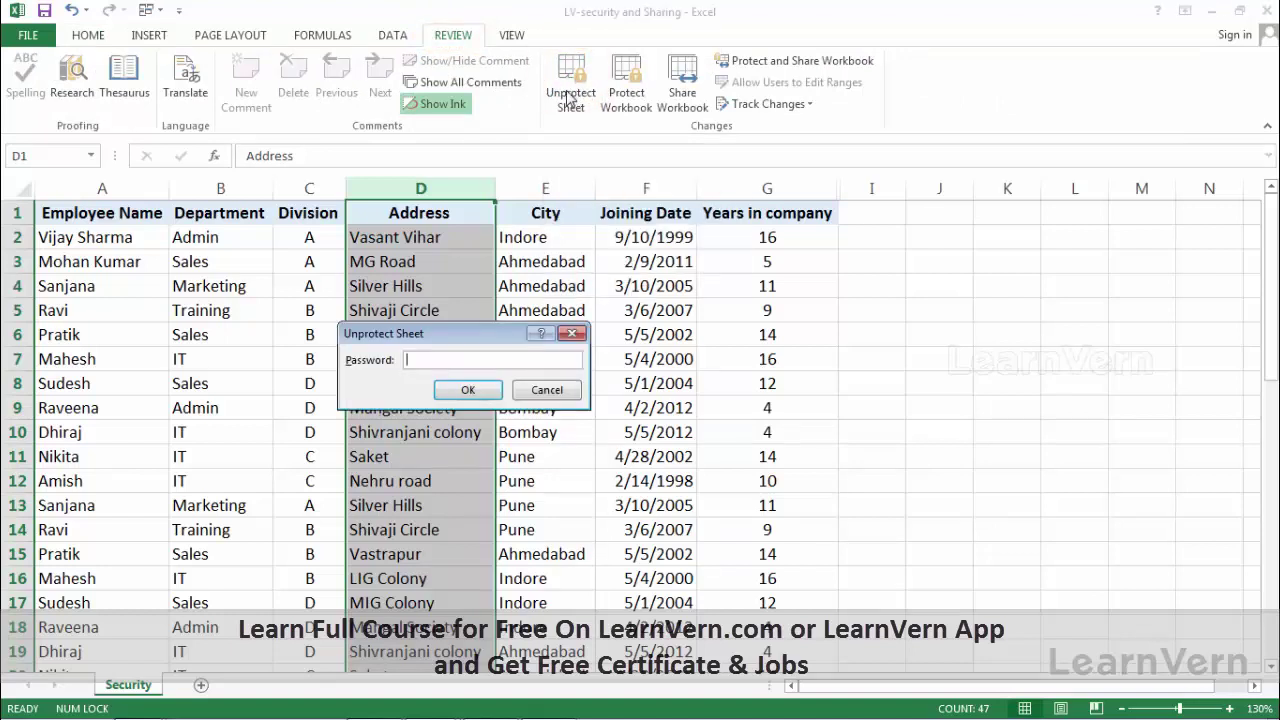
click(468, 392)
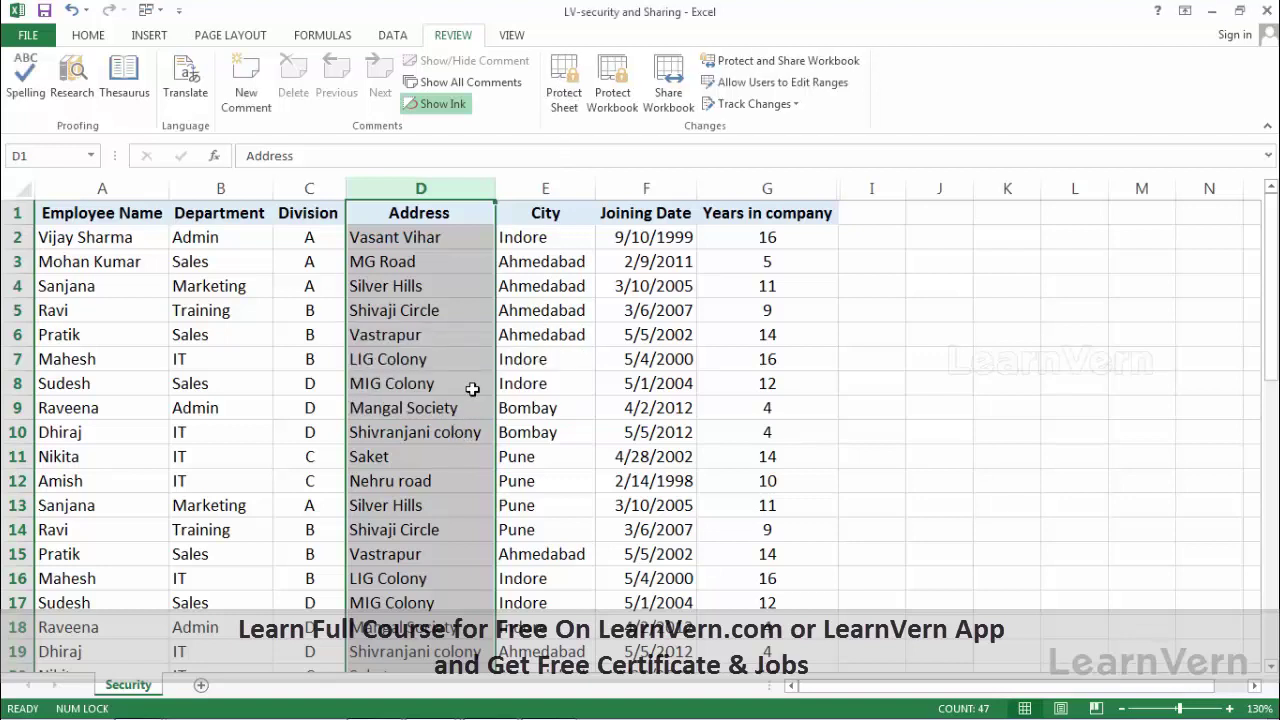
Unhide the Salary column by selecting columns G to I and choosing Unhide
click(815, 187)
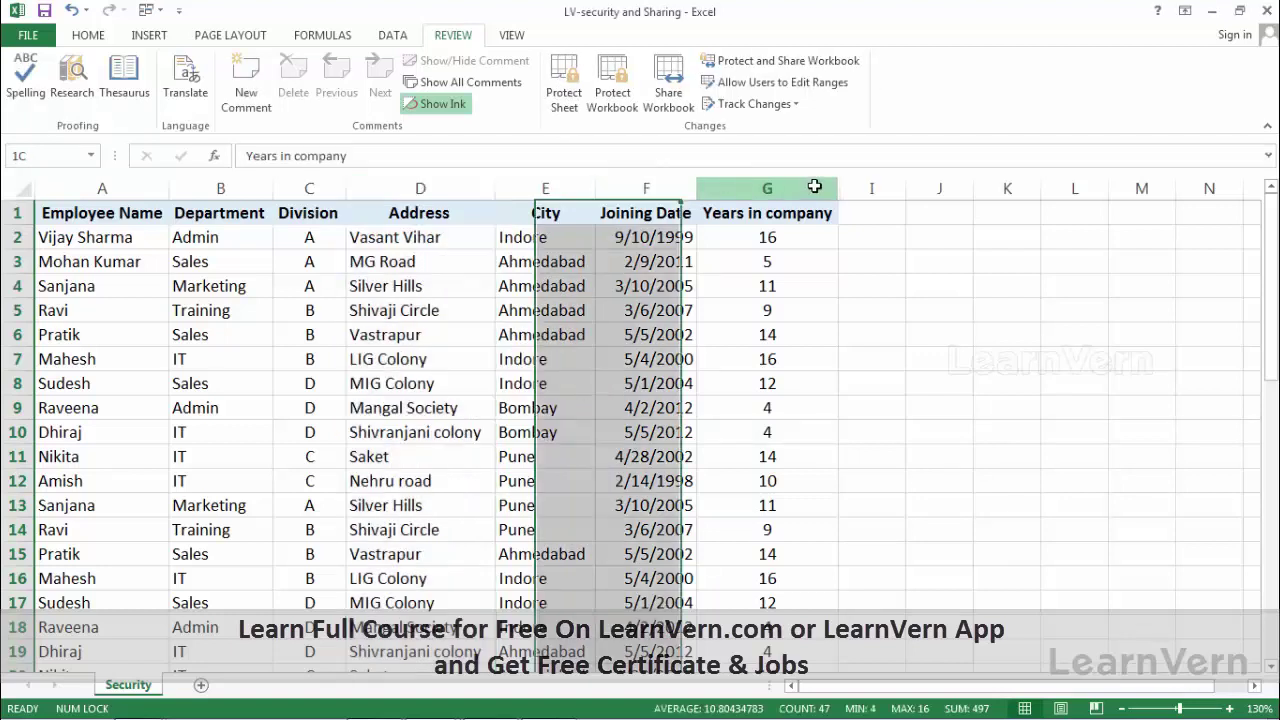
drag(815, 187, 866, 186)
right_click(866, 186)
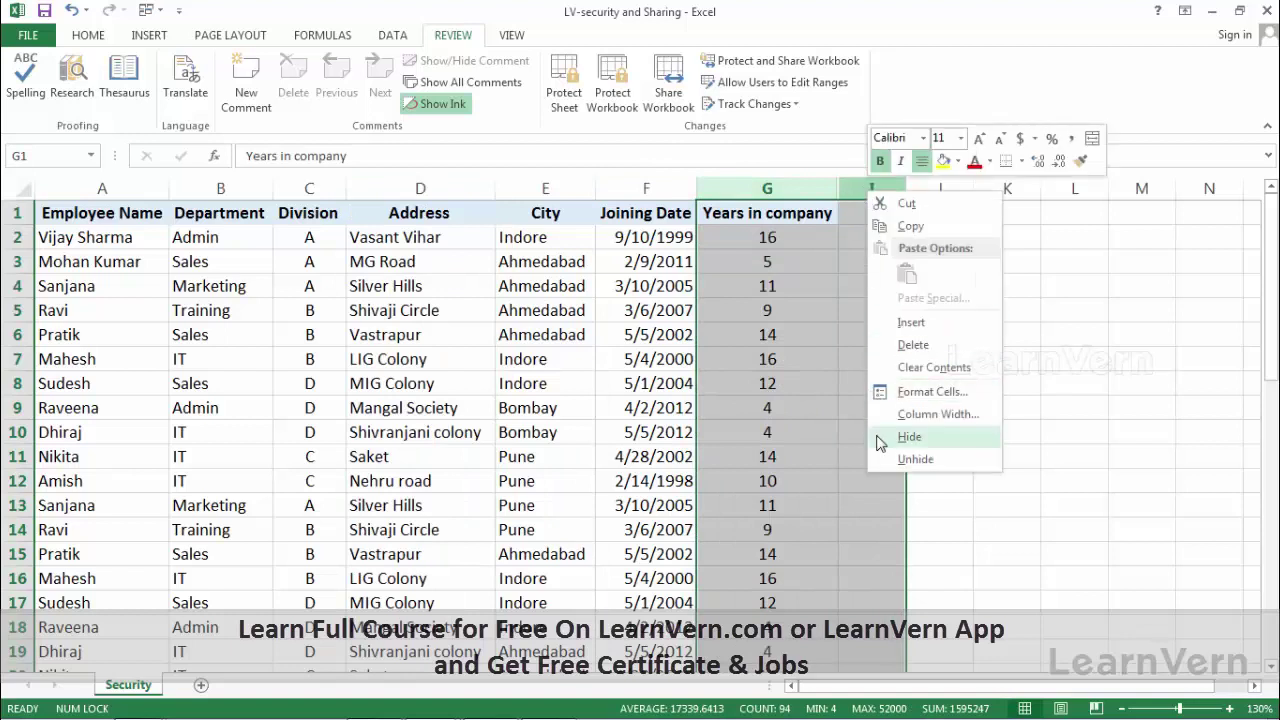
click(910, 459)
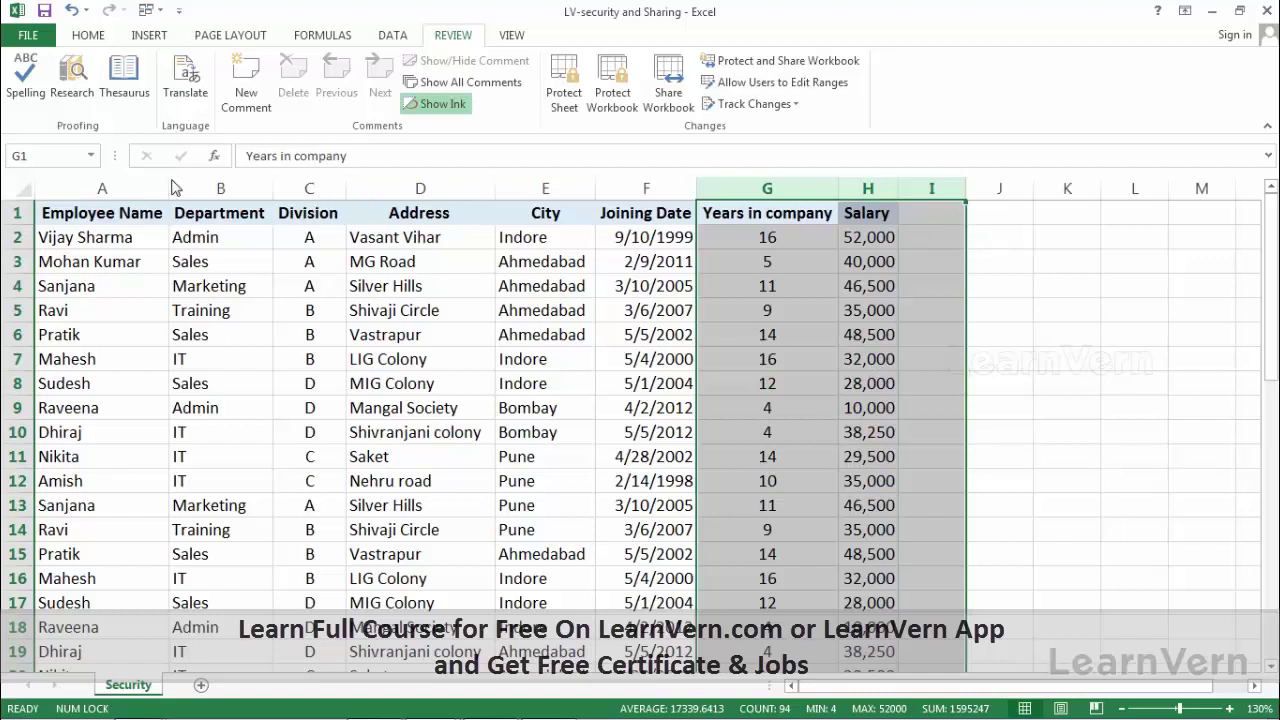
Confirm Department, Division and Salary cells such as 52,000 are now selectable
click(237, 187)
click(246, 230)
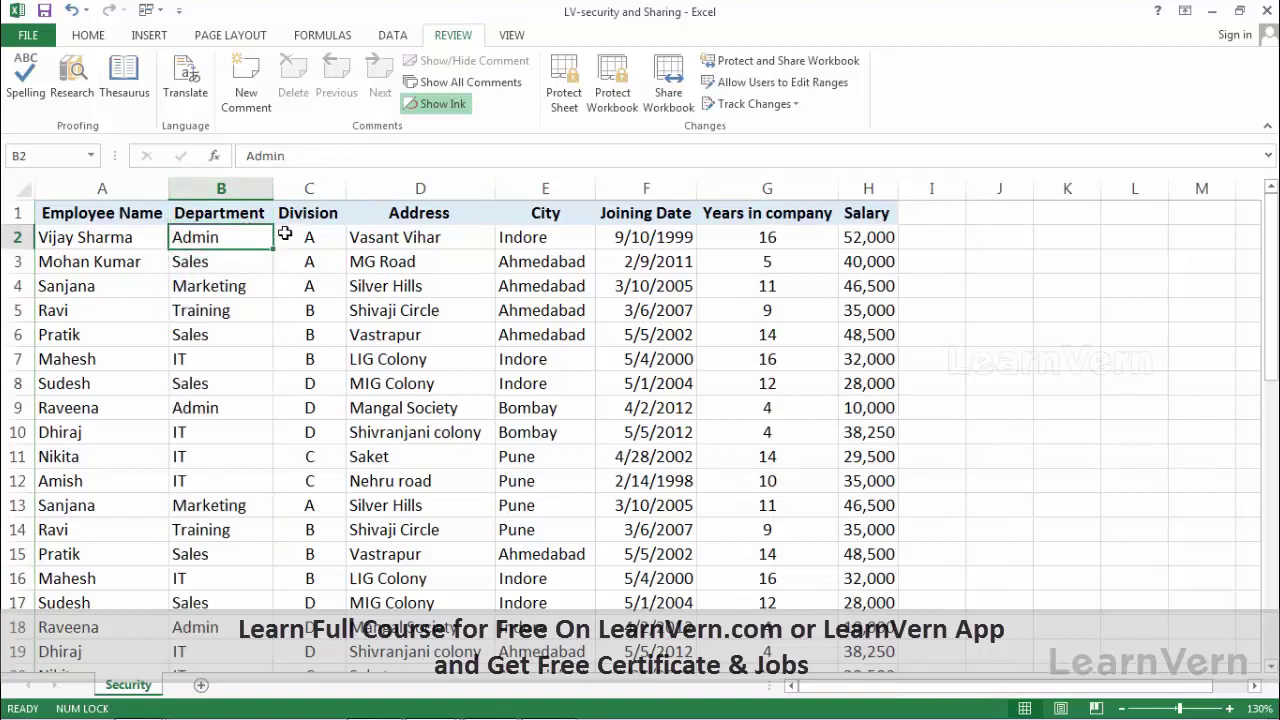
click(300, 238)
click(857, 245)
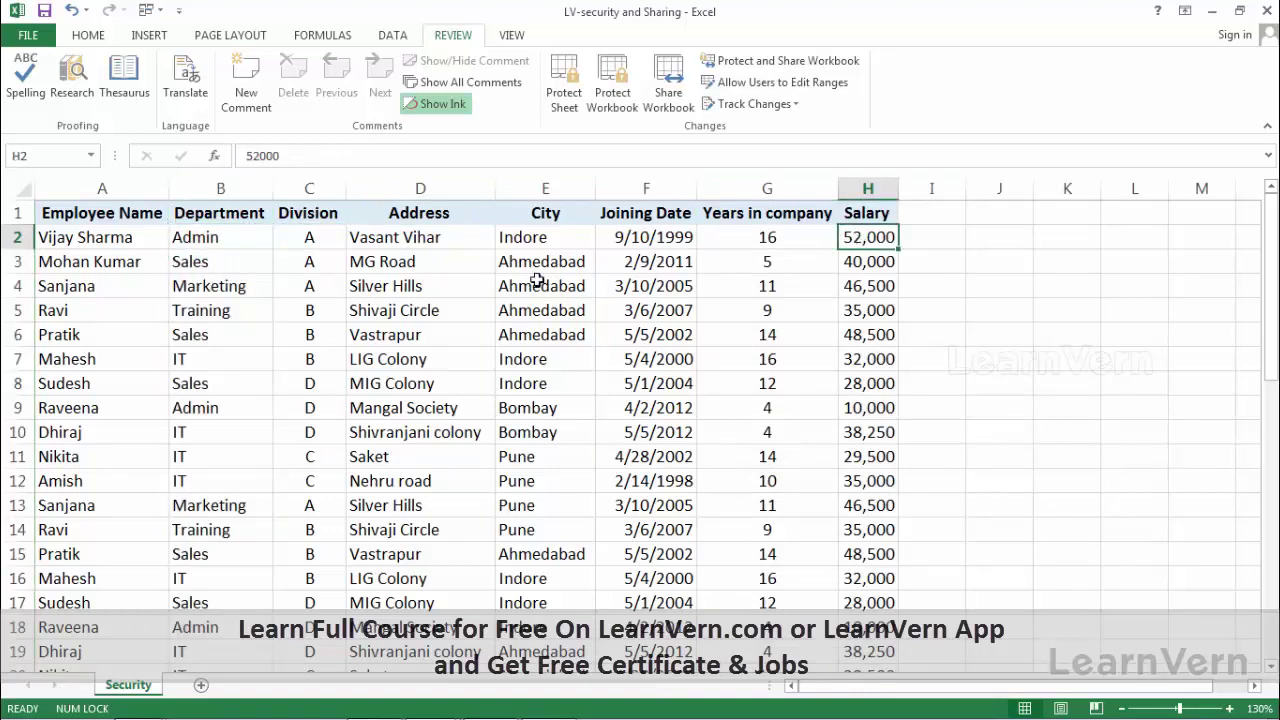
click(193, 262)
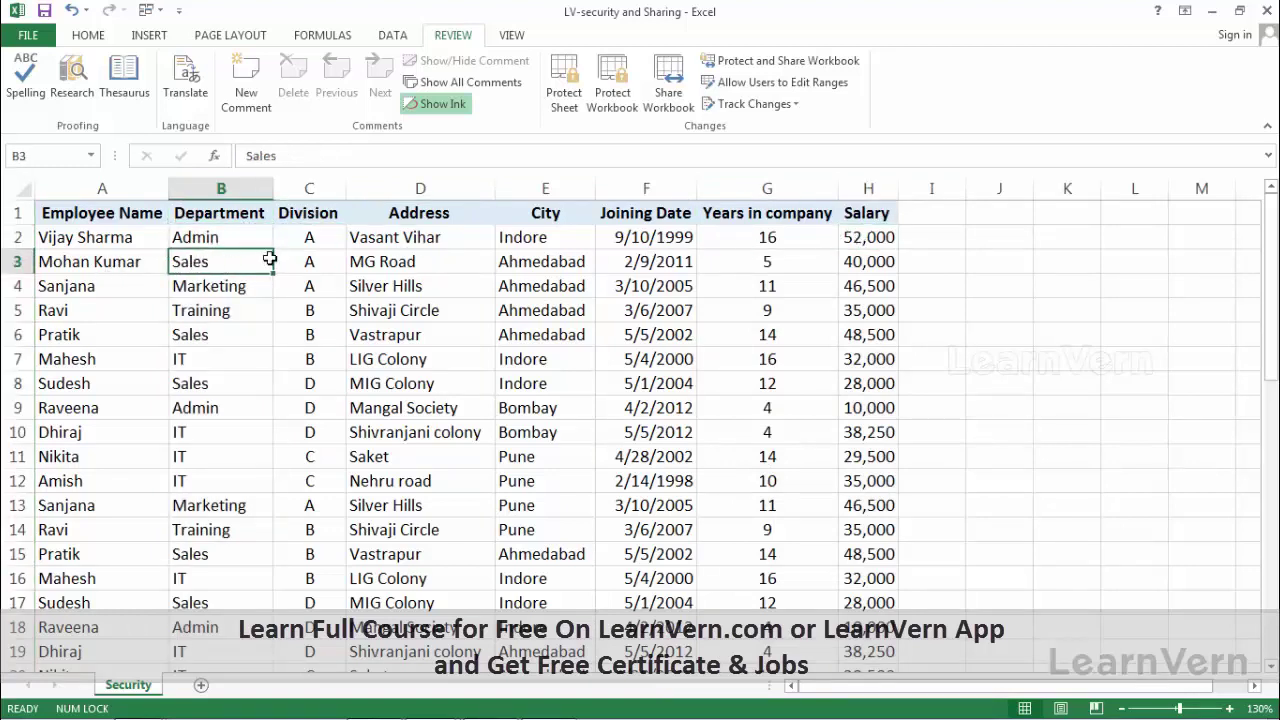